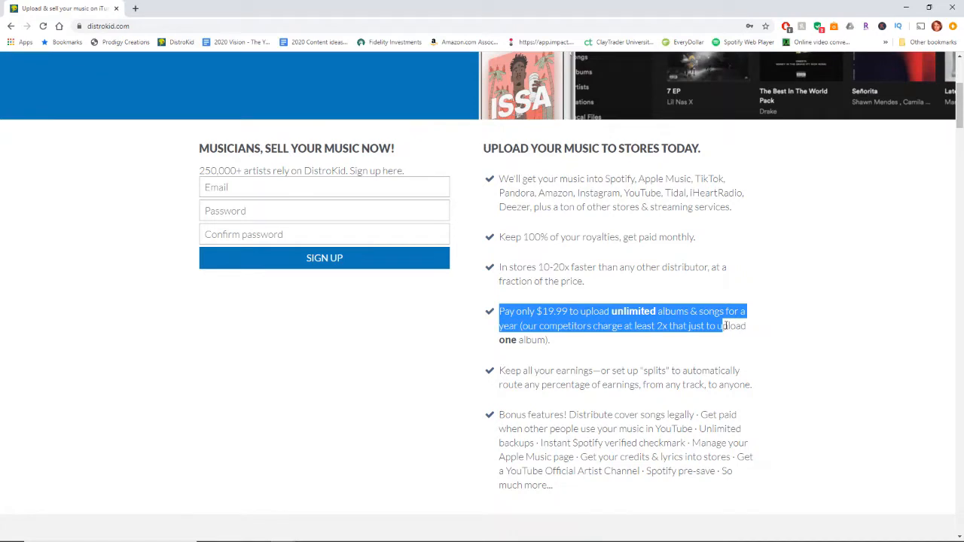
Review the yearly price, royalty terms and bonus features listed on the DistroKid home page
left_click(574, 340)
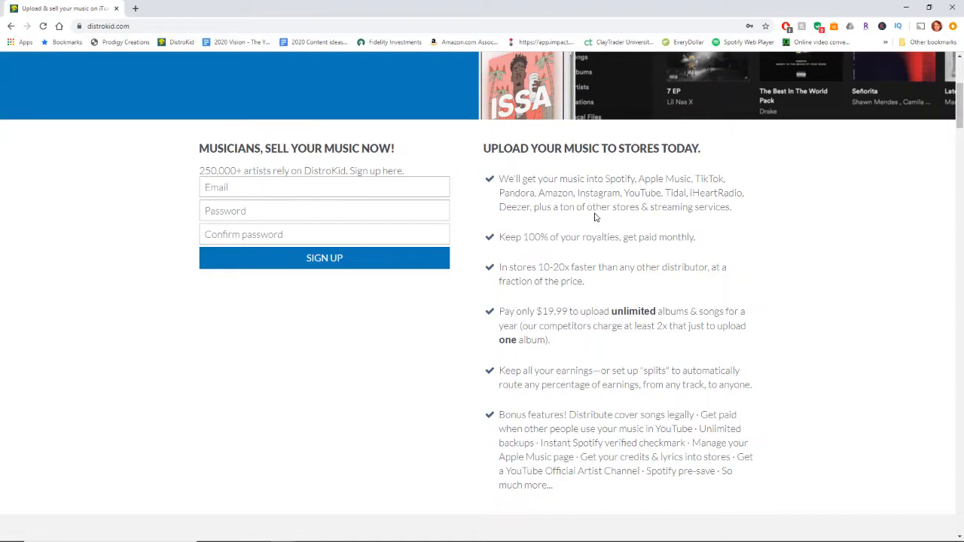
left_click_drag(500, 239, 695, 237)
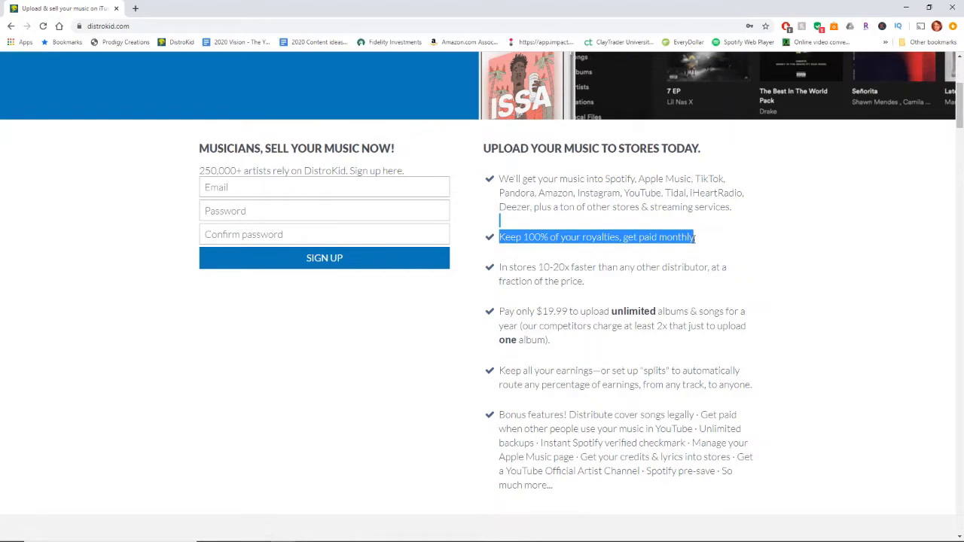
left_click(688, 238)
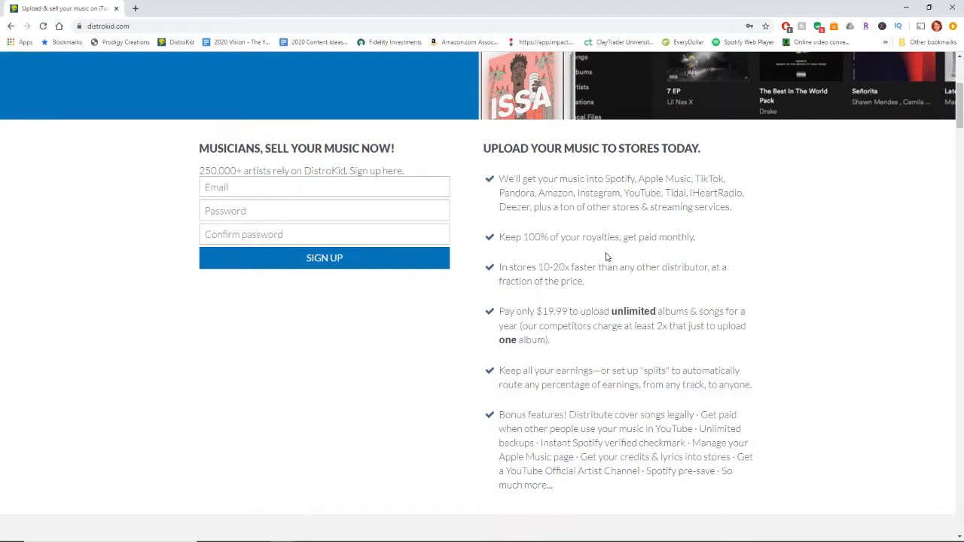
left_click_drag(529, 414, 642, 471)
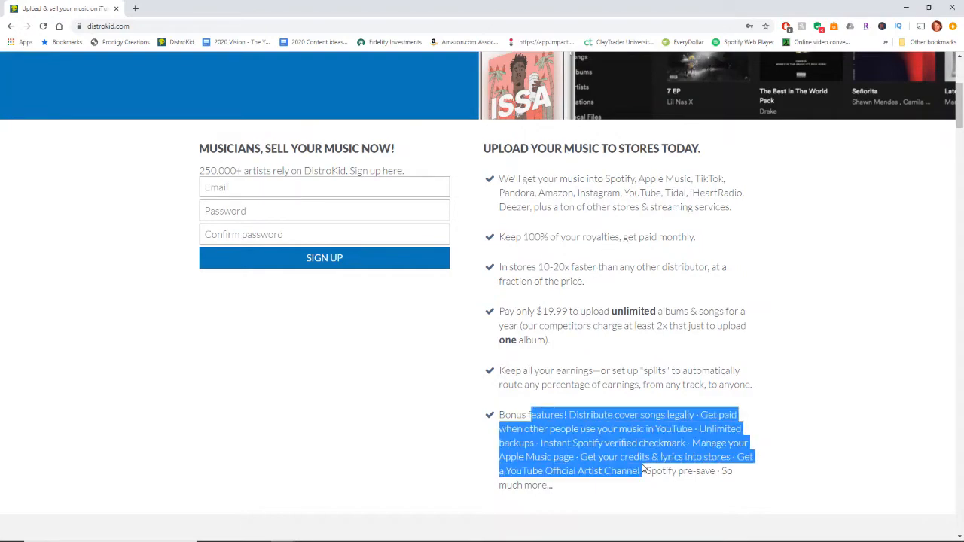
left_click(620, 456)
Sign in to DistroKid with the saved account credentials and open the music upload form
scroll(620, 456, "up", 4)
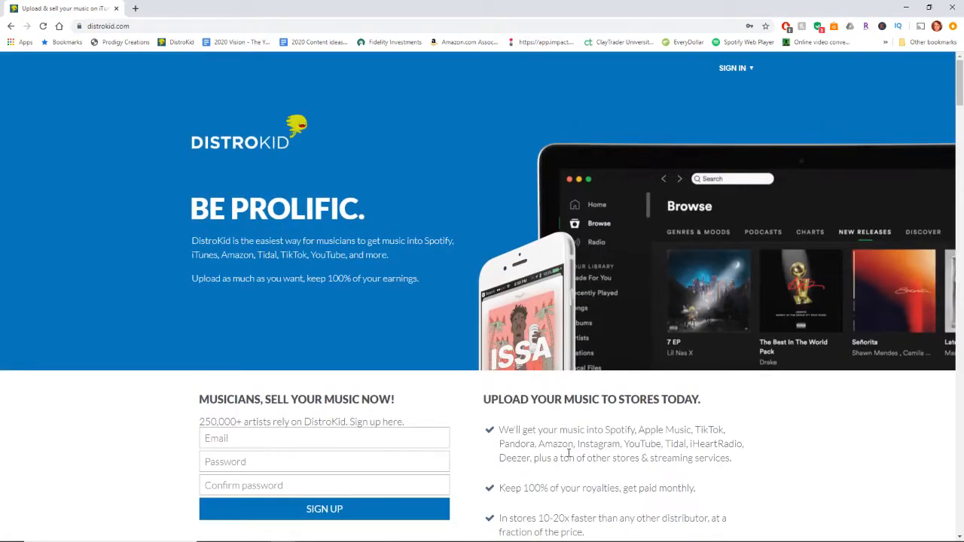
left_click(751, 69)
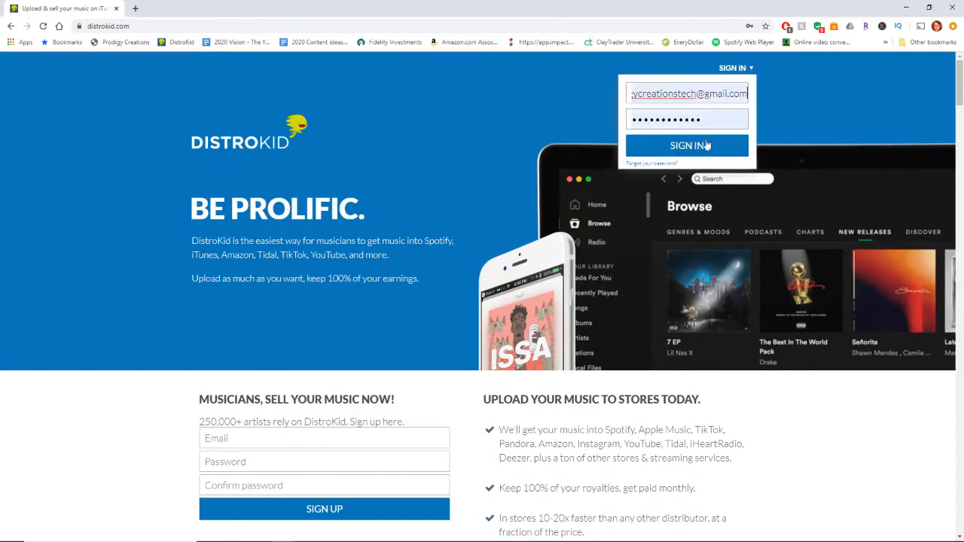
left_click(693, 147)
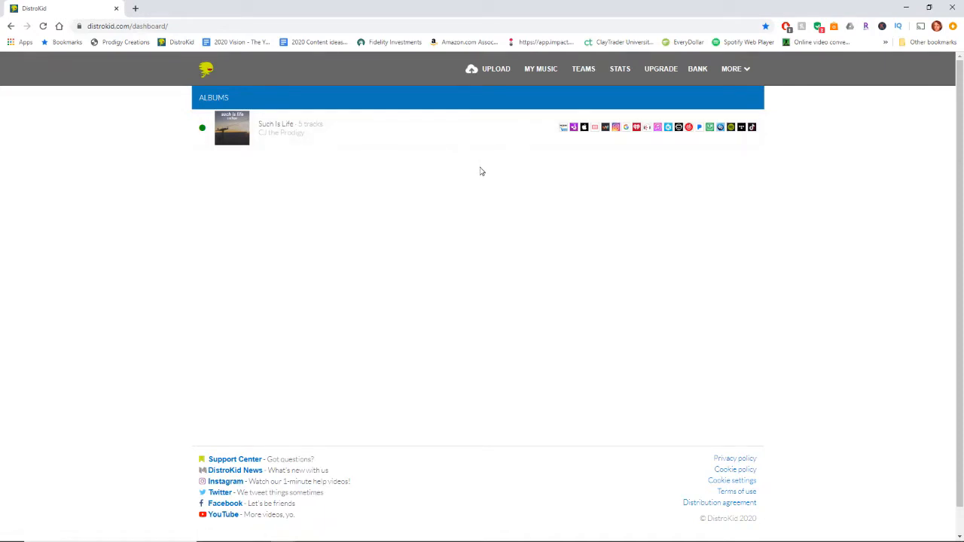
left_click(498, 70)
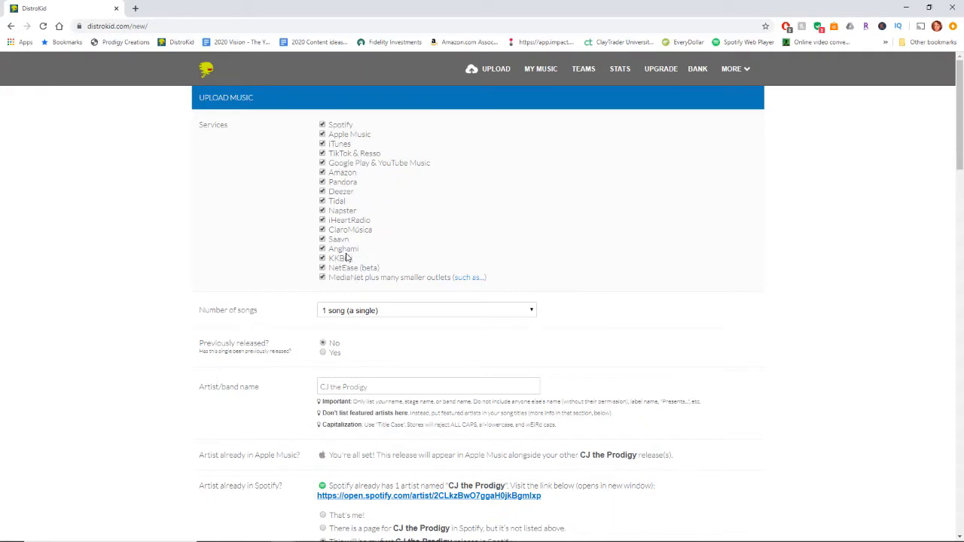
Review the selected streaming services and the available choices for the number of songs
left_click_drag(330, 227, 382, 273)
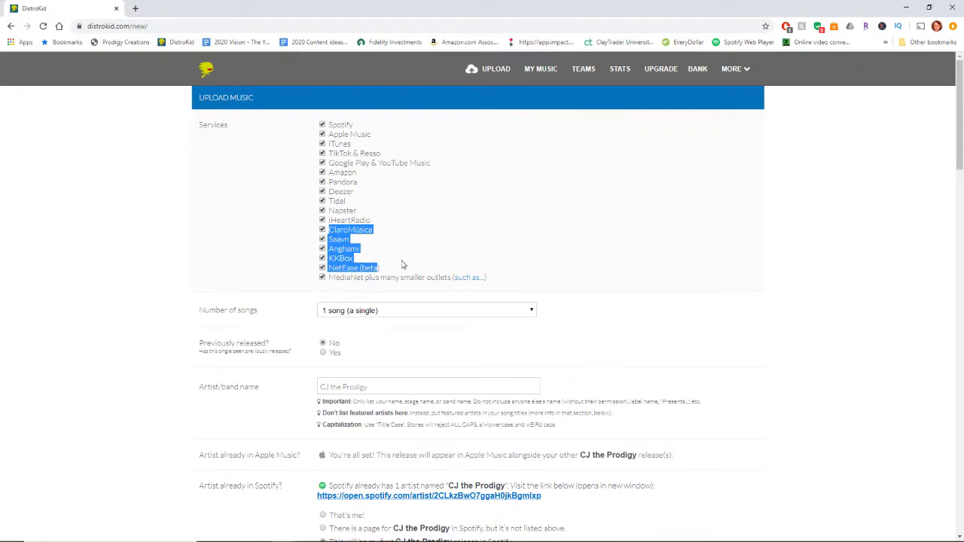
left_click(405, 258)
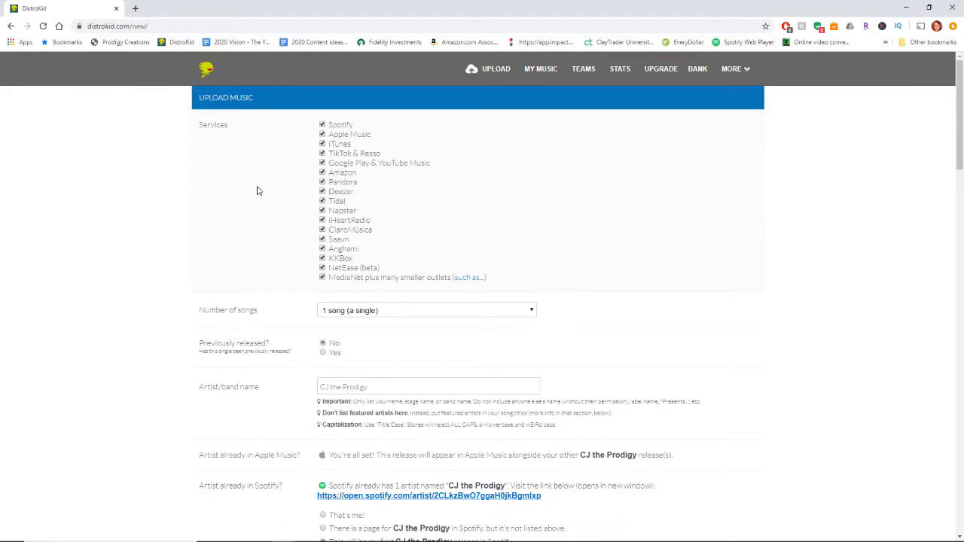
scroll(257, 195, "down", 1)
scroll(258, 194, "down", 1)
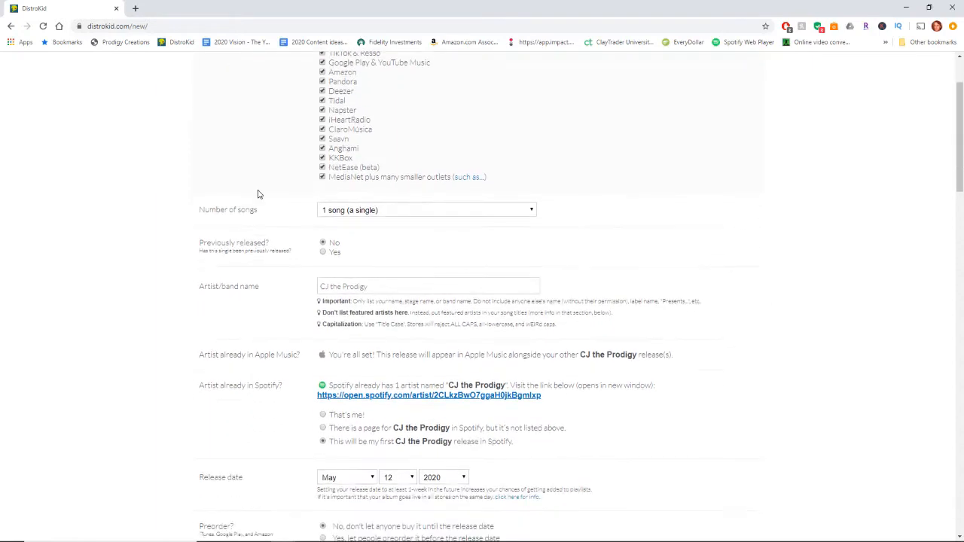
left_click(389, 212)
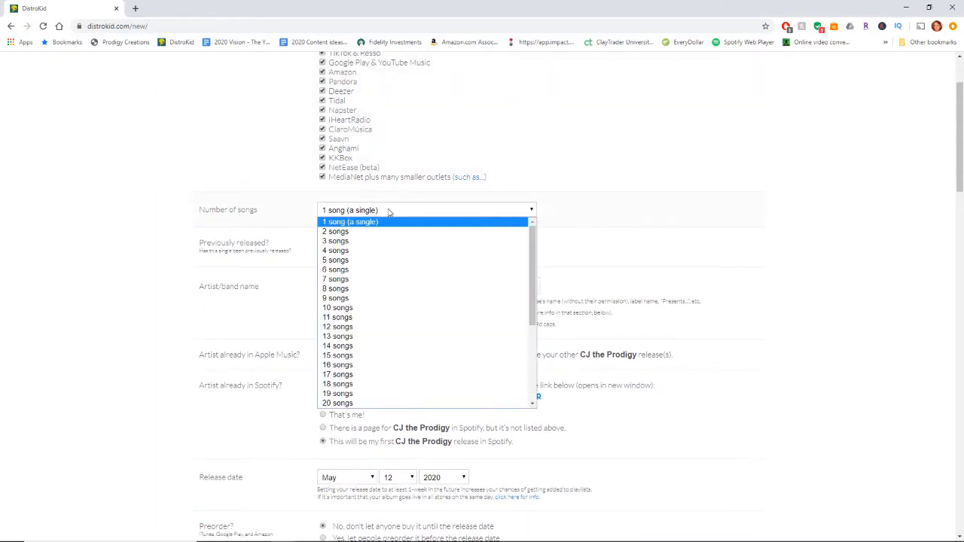
left_click(388, 213)
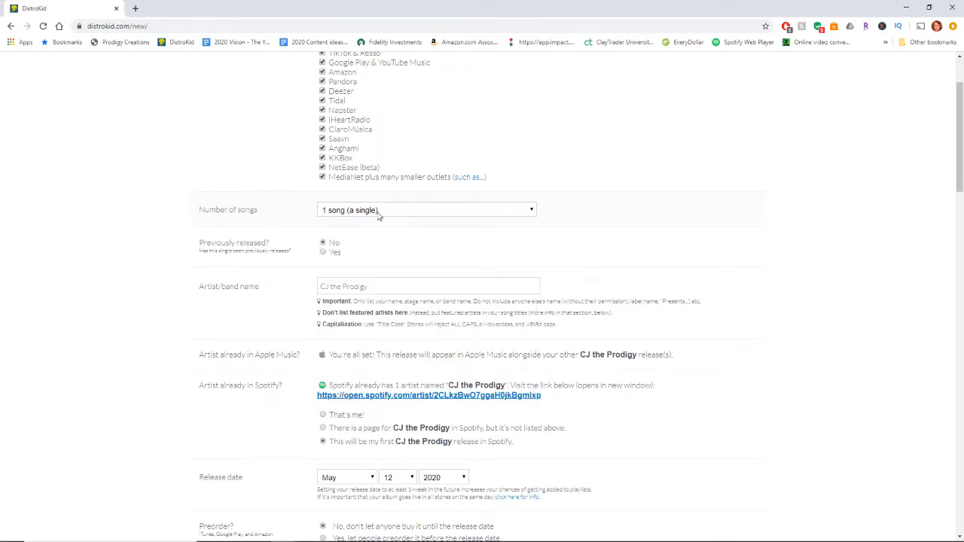
Mark the single as previously released and set its original release date to April 30, 2020
scroll(394, 205, "down", 1)
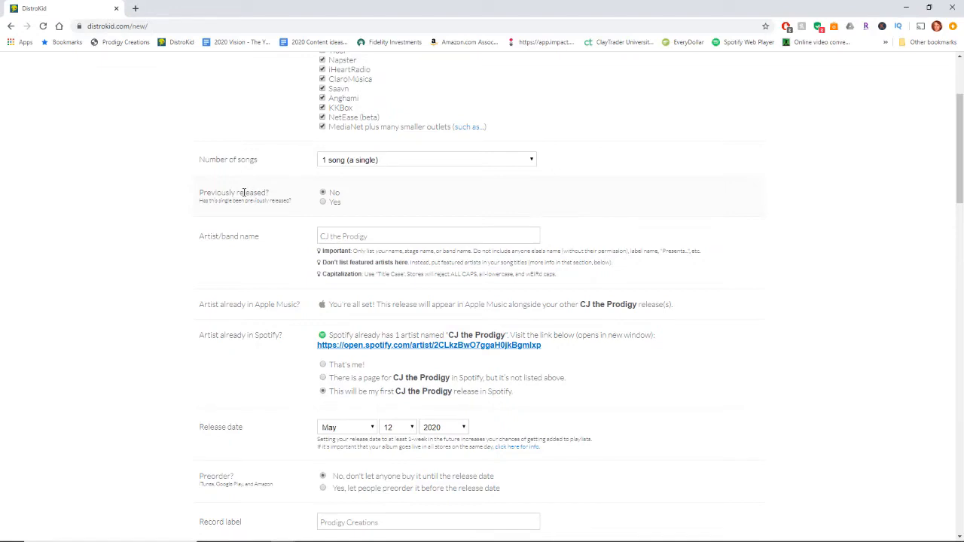
left_click(323, 202)
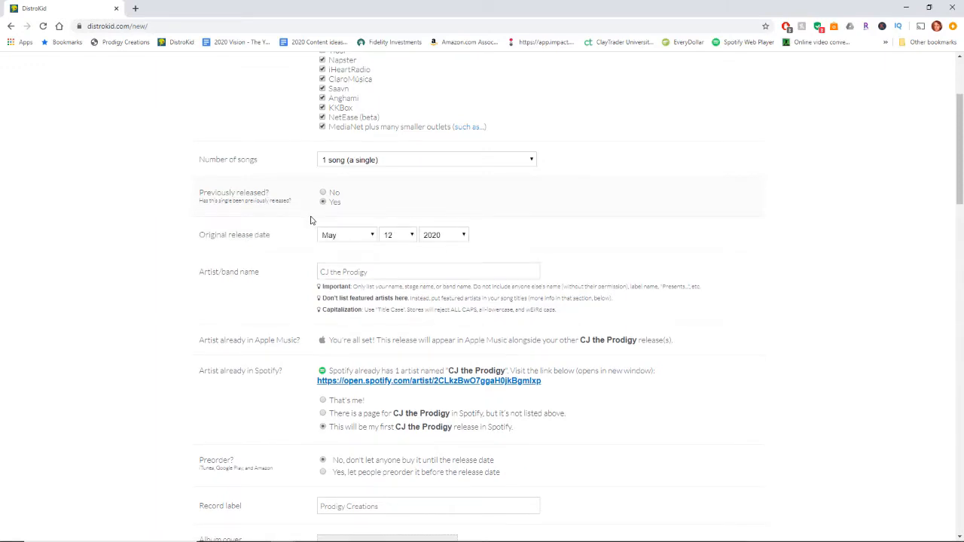
left_click(369, 235)
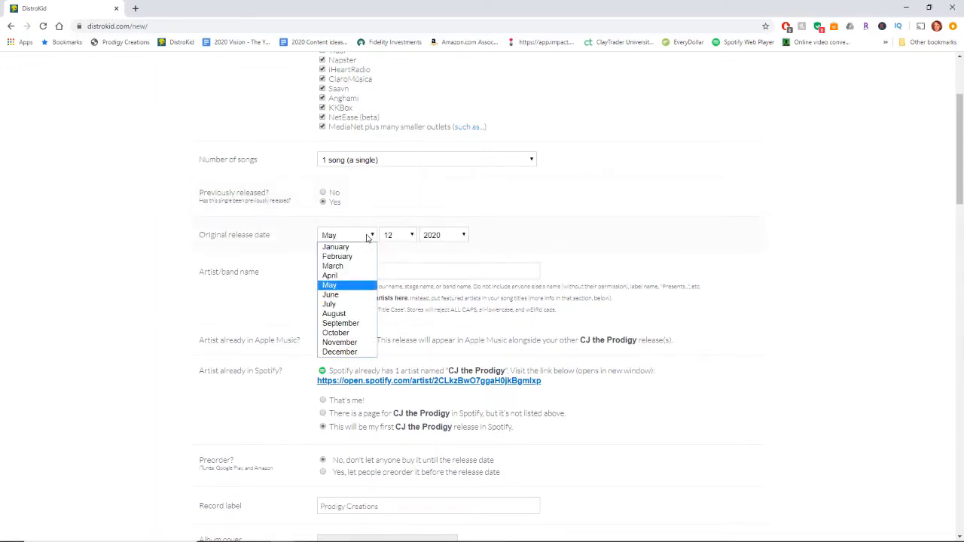
left_click(349, 275)
left_click(398, 235)
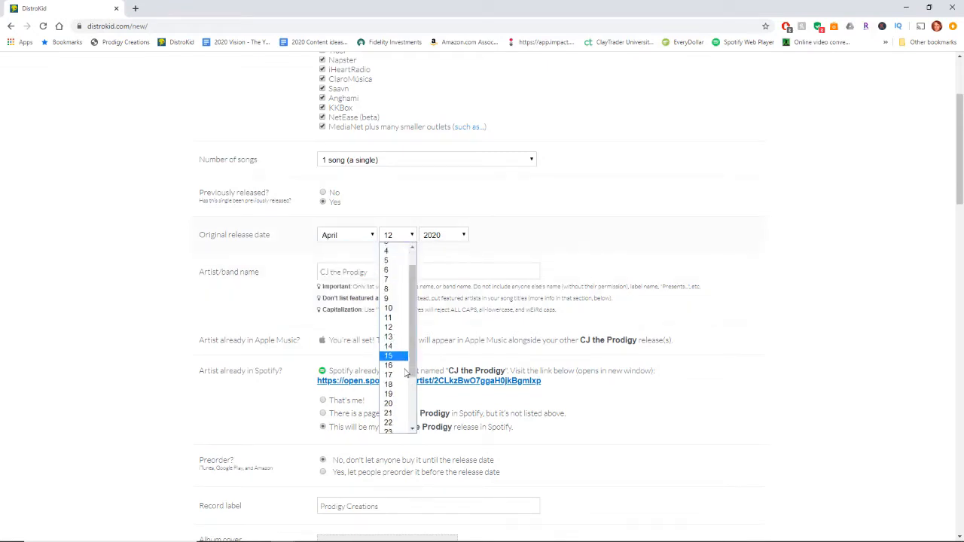
scroll(405, 373, "down", 3)
left_click(395, 416)
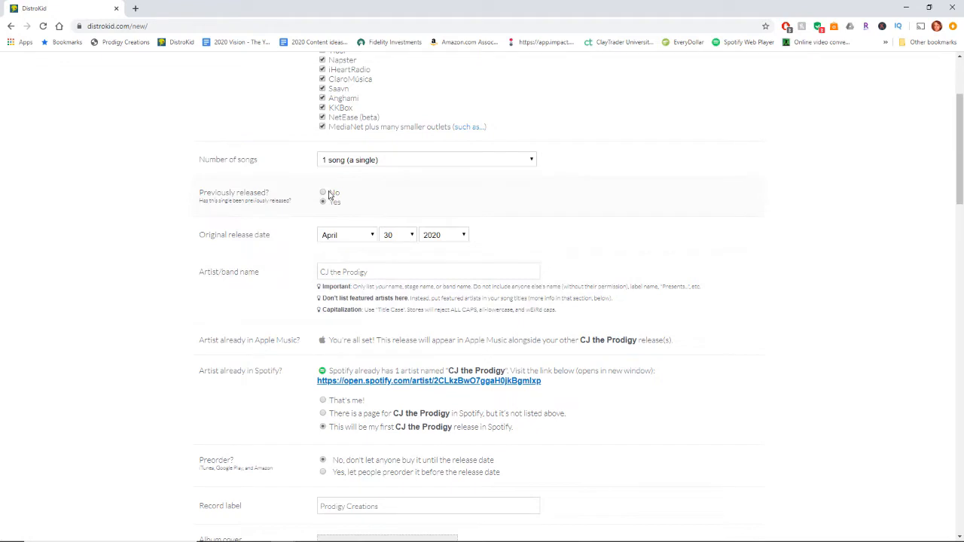
Read the artist name guidelines about featured artists and capitalization
scroll(278, 204, "down", 2)
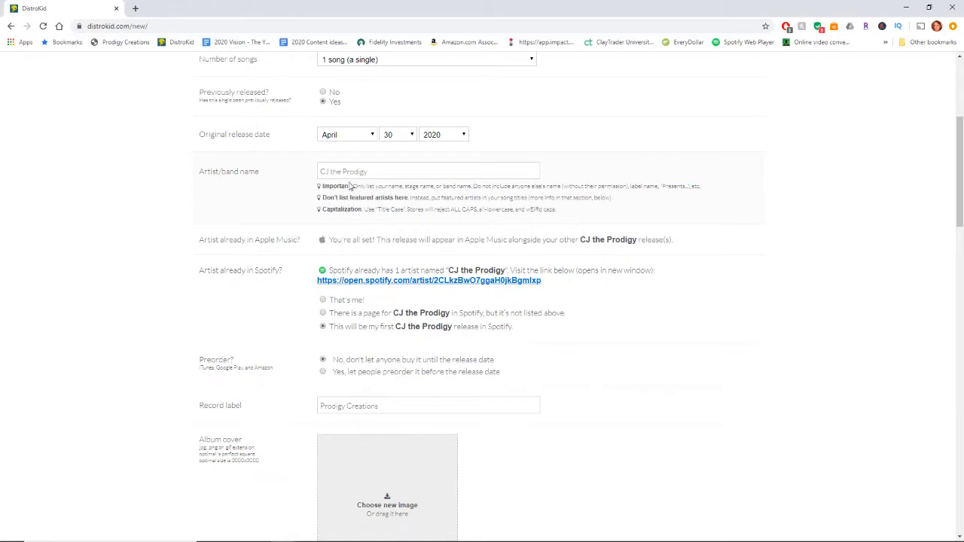
left_click_drag(322, 197, 411, 198)
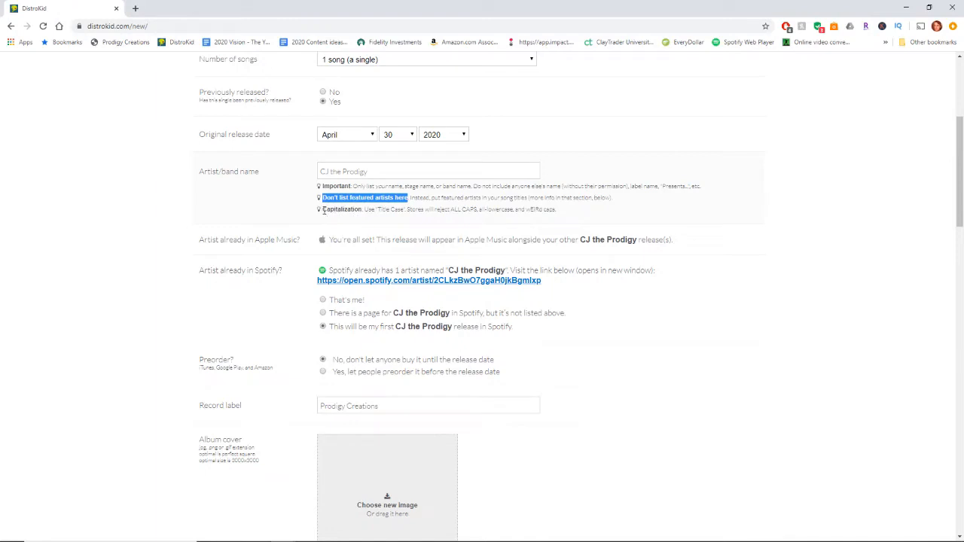
left_click(325, 210)
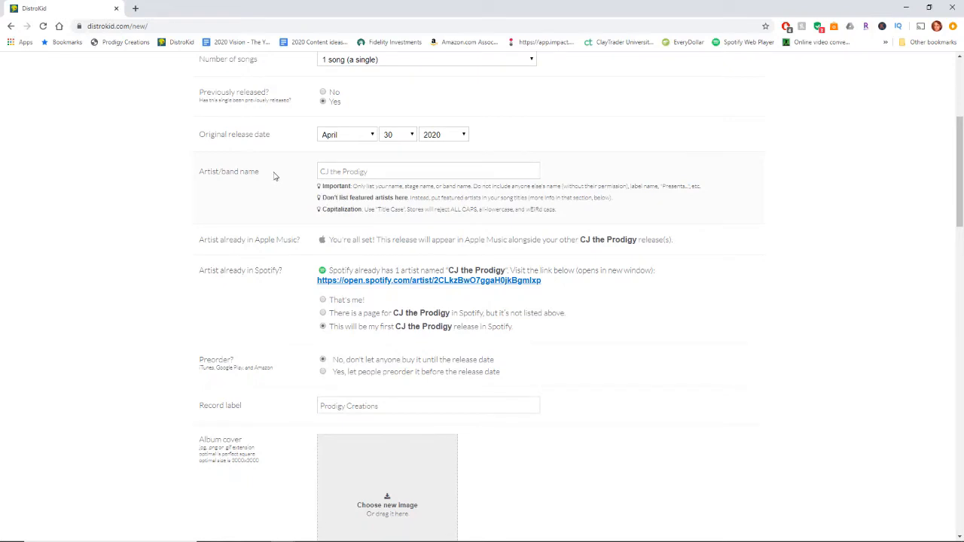
Check the linked Spotify artist page, close it, and identify the existing Spotify artist as "That's me!"
scroll(275, 176, "down", 1)
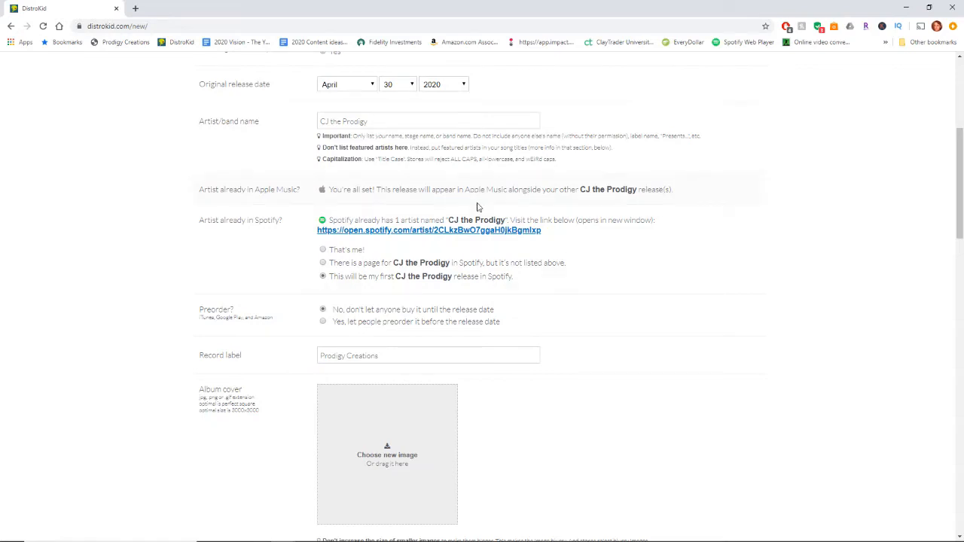
scroll(480, 207, "down", 1)
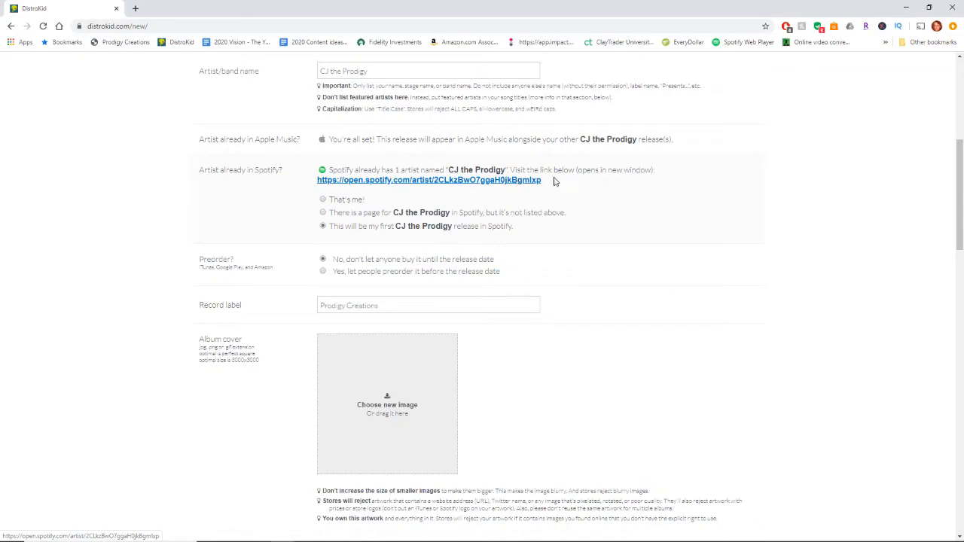
left_click(487, 182)
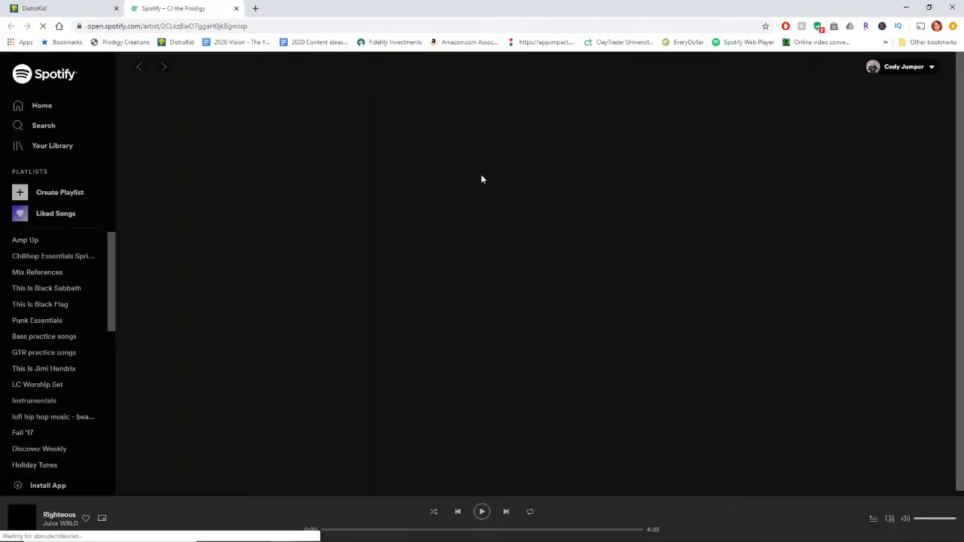
scroll(403, 322, "down", 1)
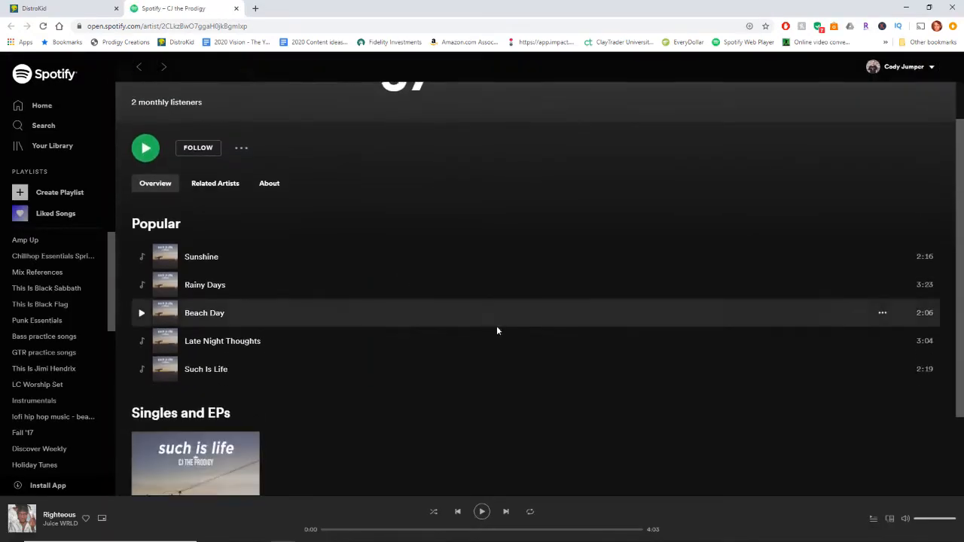
left_click(236, 8)
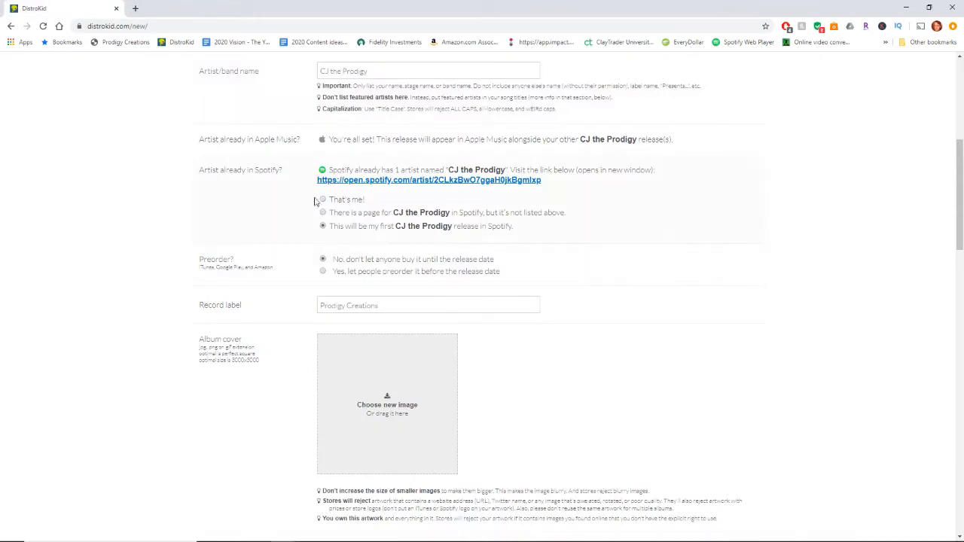
left_click(323, 201)
Examine the preorder and record label fields and read the album cover's size, quality, content and ownership requirements
scroll(228, 244, "down", 2)
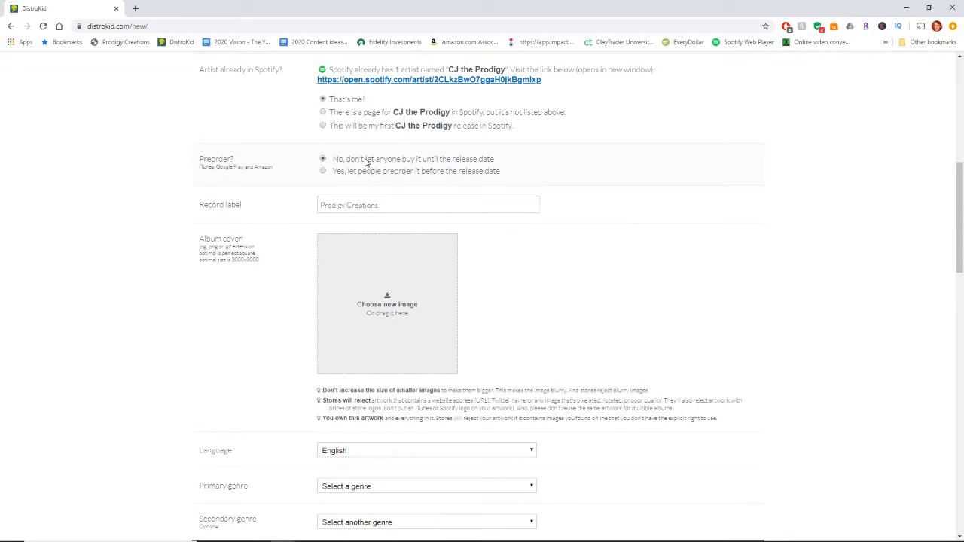
scroll(263, 164, "down", 1)
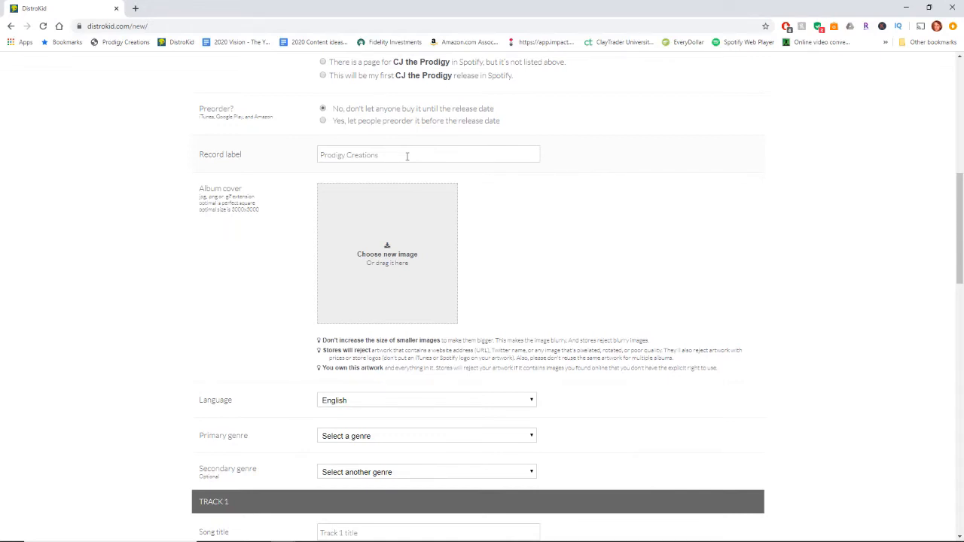
scroll(405, 155, "down", 1)
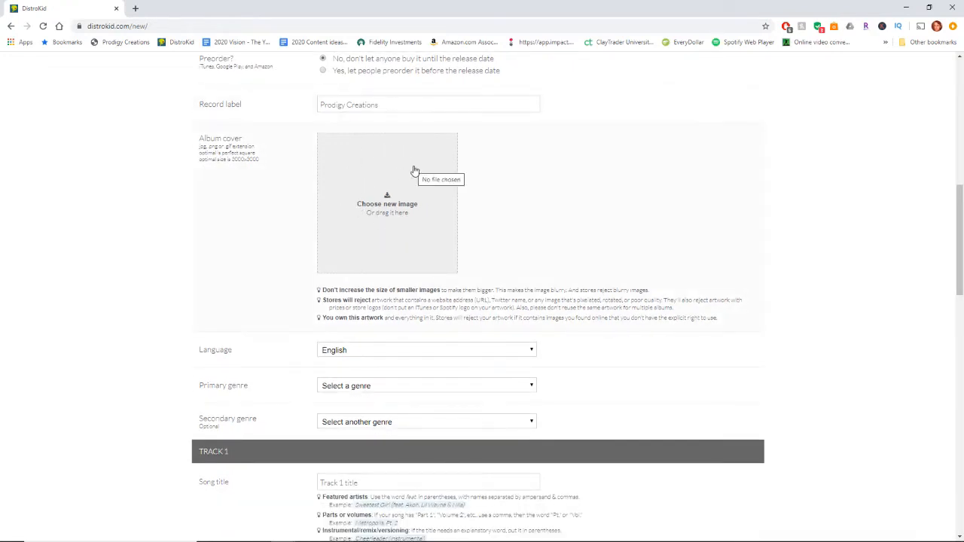
left_click_drag(234, 160, 260, 160)
left_click(263, 173)
left_click_drag(324, 290, 641, 290)
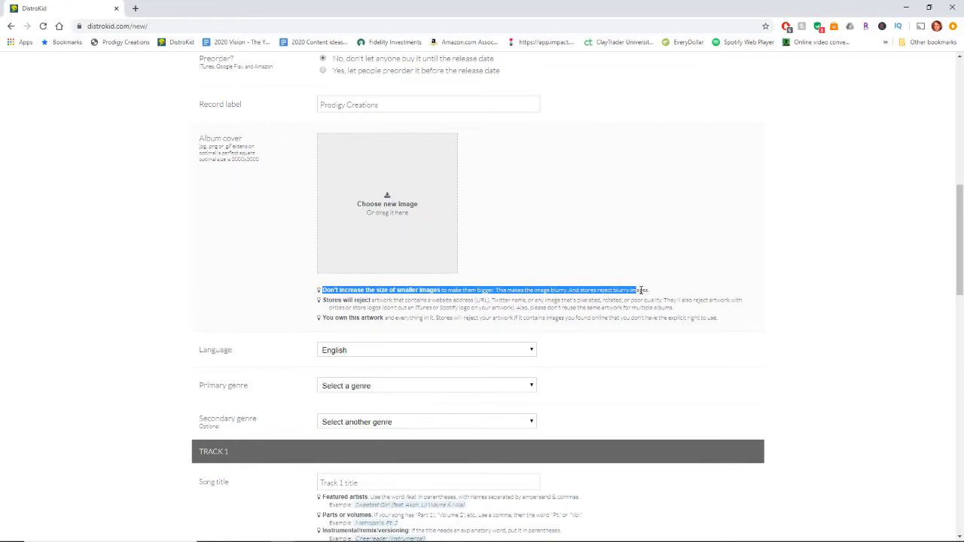
left_click(641, 290)
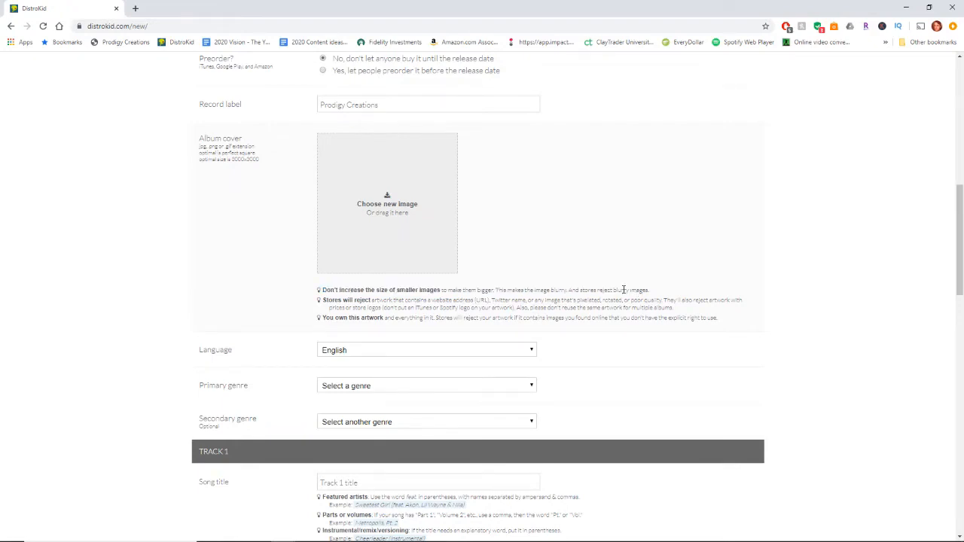
left_click_drag(325, 300, 670, 308)
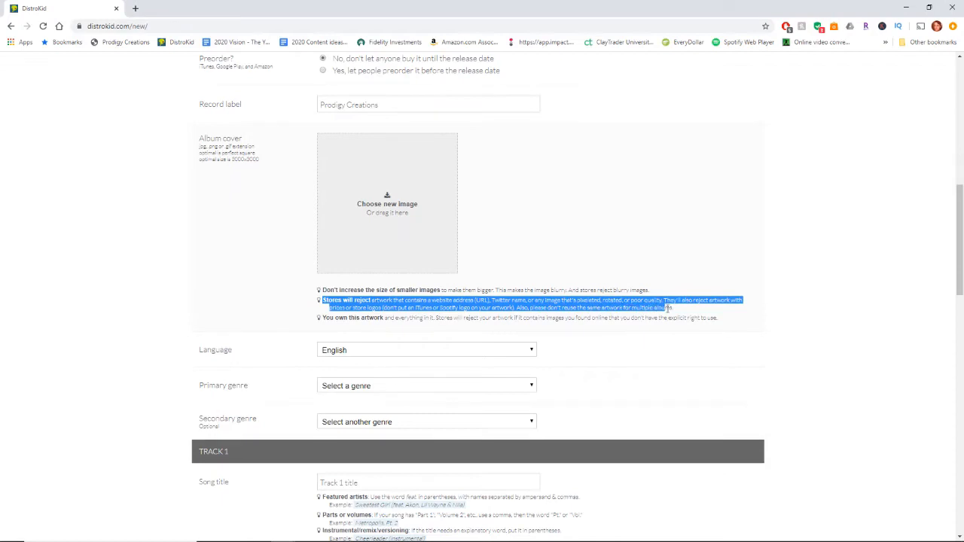
left_click(329, 325)
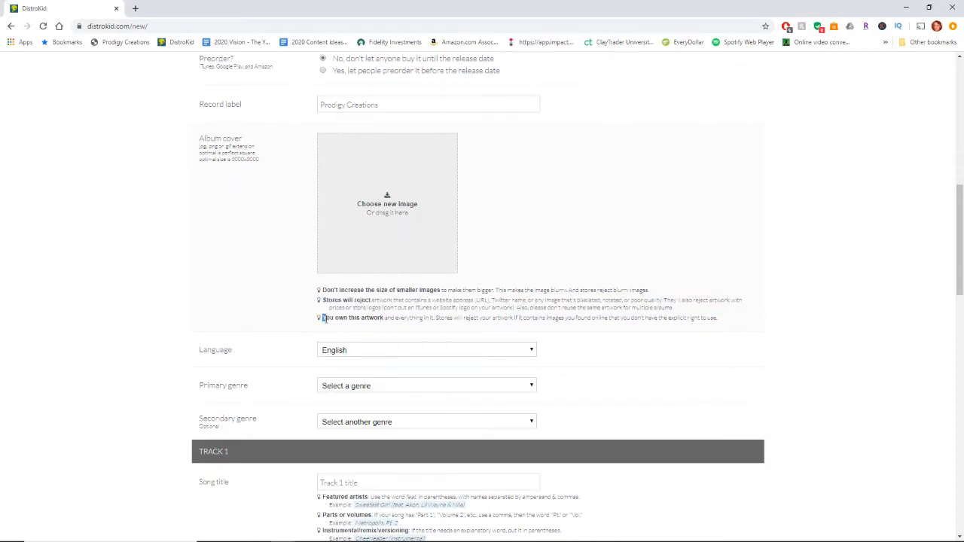
left_click_drag(323, 317, 395, 320)
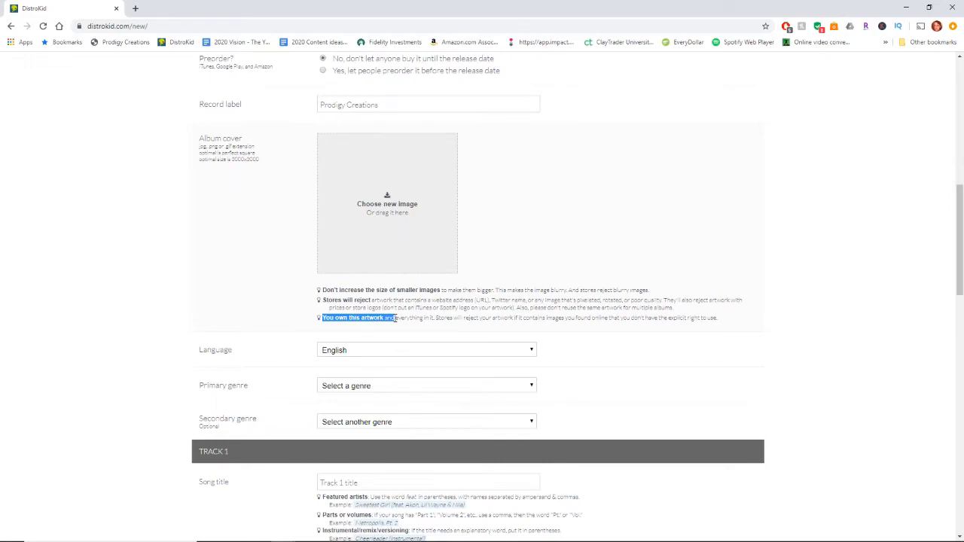
left_click(360, 327)
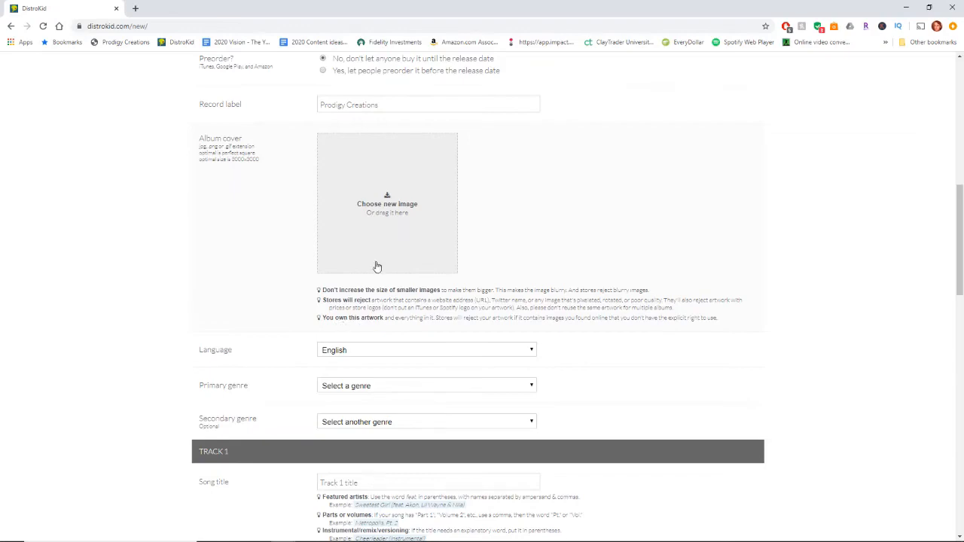
Upload the suchislifeartworkfinalPNG image from the graphics folder as the album cover
left_click(388, 231)
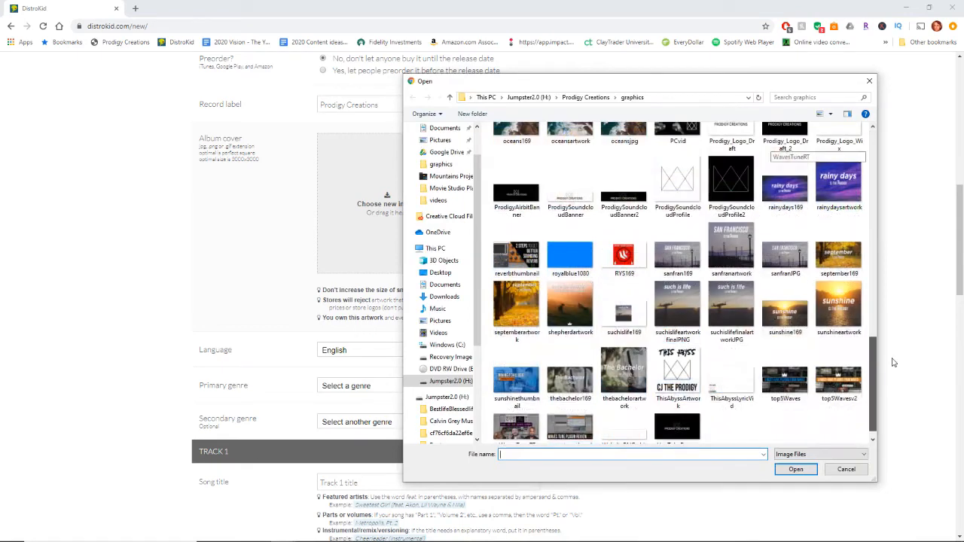
left_click(681, 300)
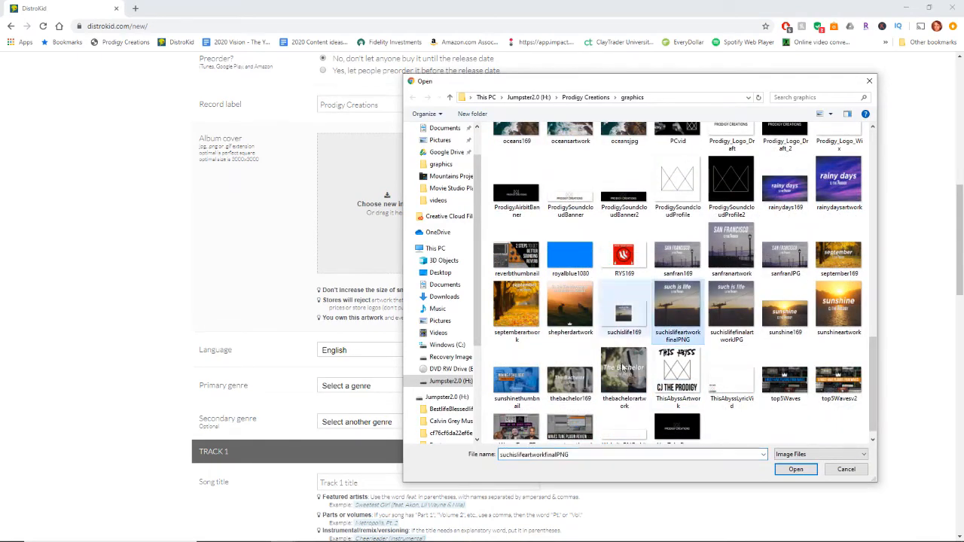
left_click(796, 470)
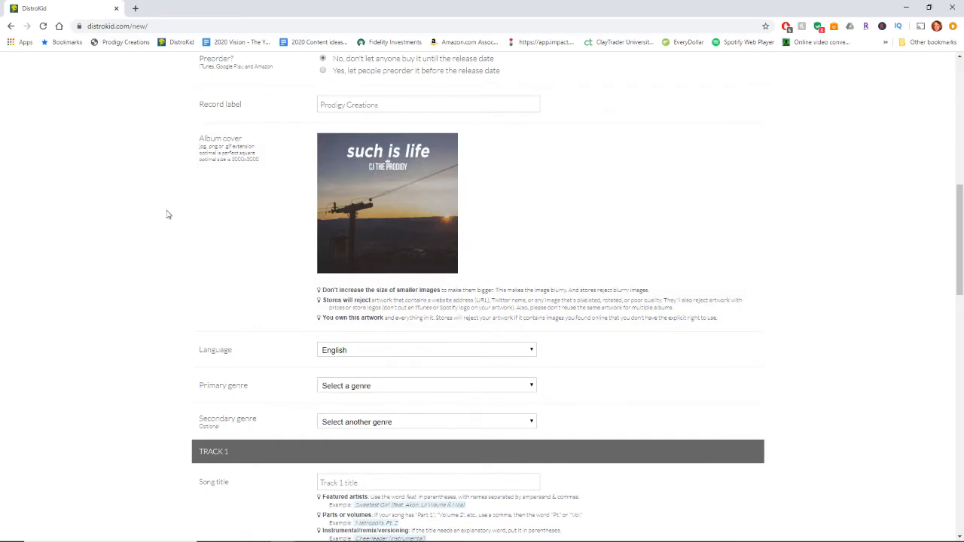
Set the primary genre to Hip Hop/Rap and the secondary genre to Alternative
scroll(211, 214, "down", 2)
scroll(211, 214, "down", 1)
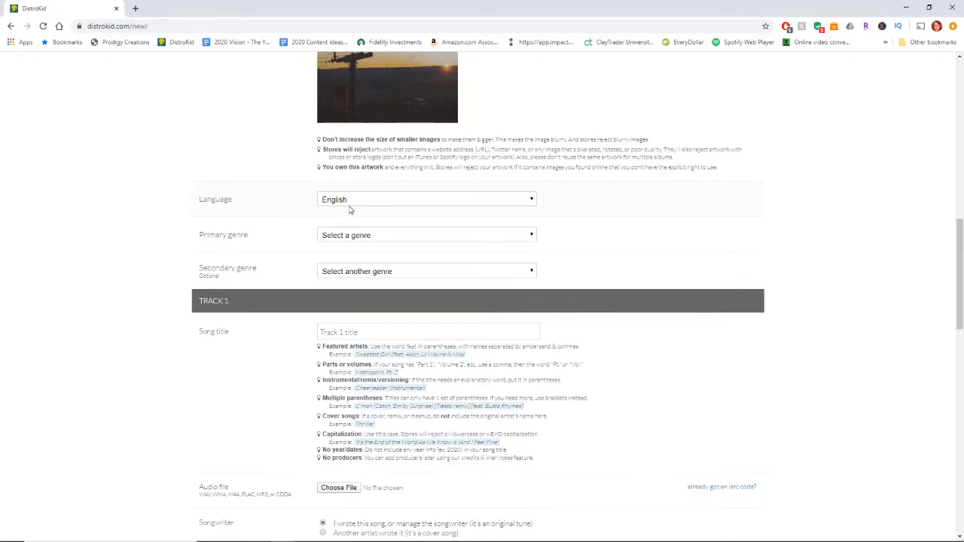
scroll(217, 210, "down", 1)
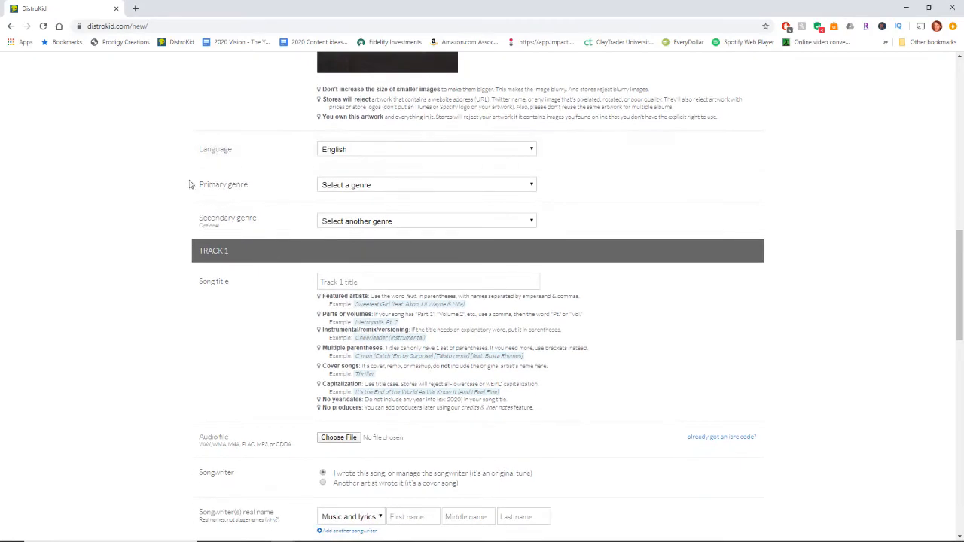
left_click_drag(204, 185, 257, 188)
left_click(267, 189)
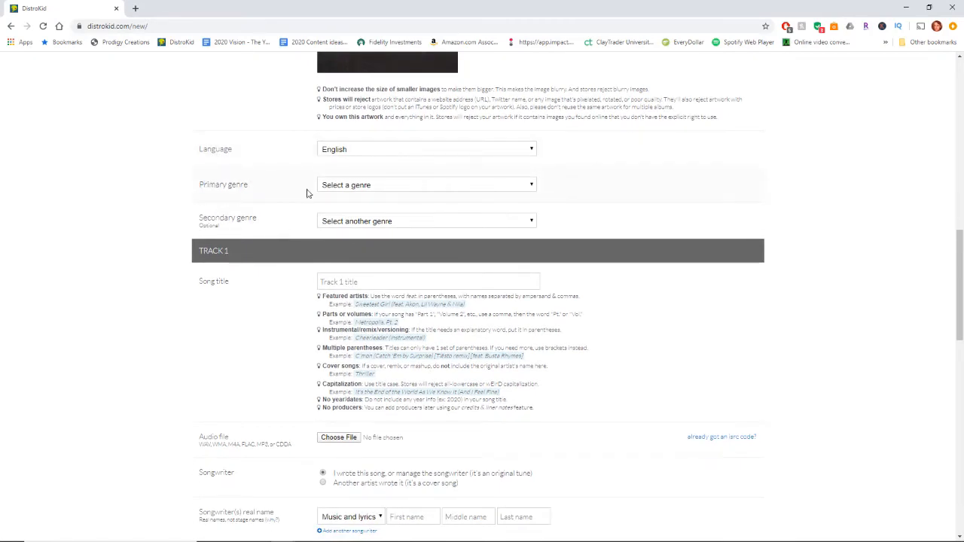
left_click(353, 189)
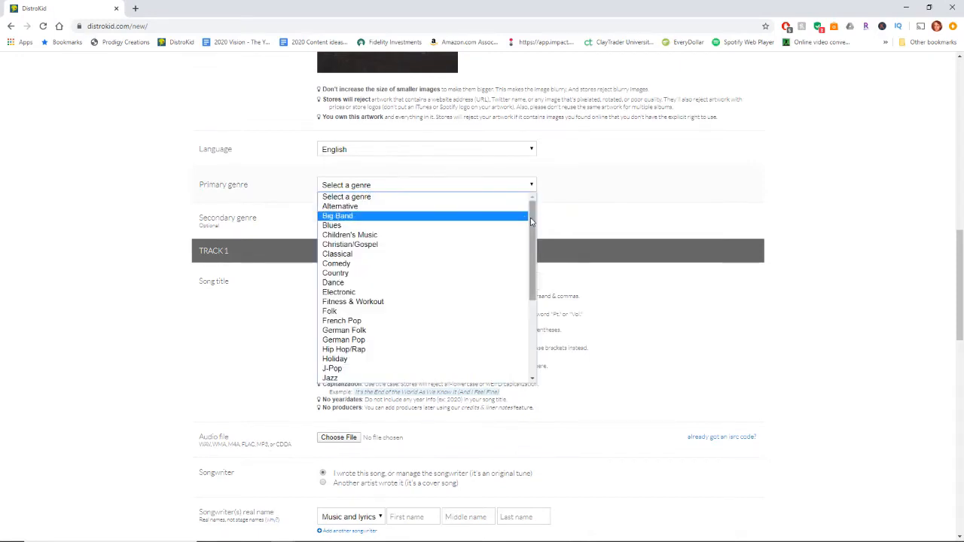
scroll(534, 232, "down", 1)
scroll(533, 232, "down", 2)
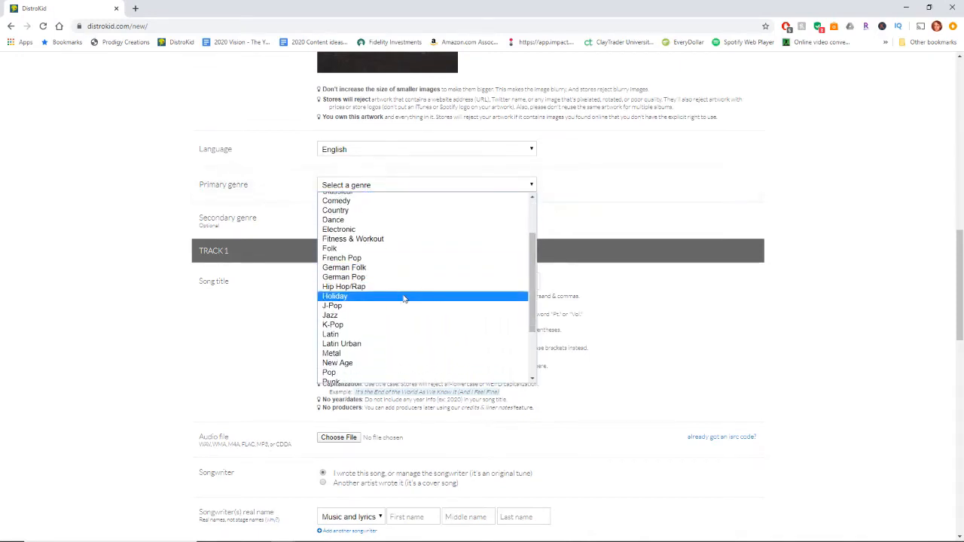
left_click(369, 287)
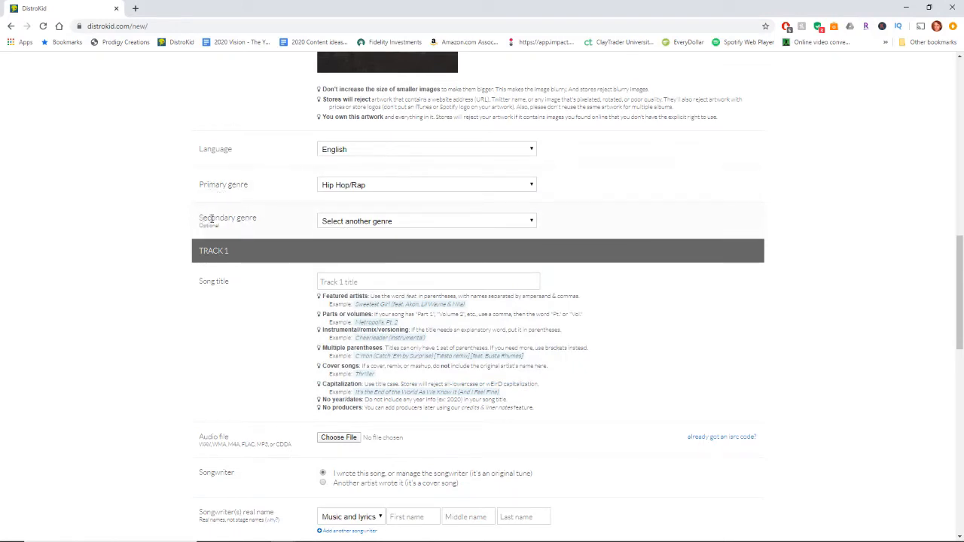
left_click(354, 226)
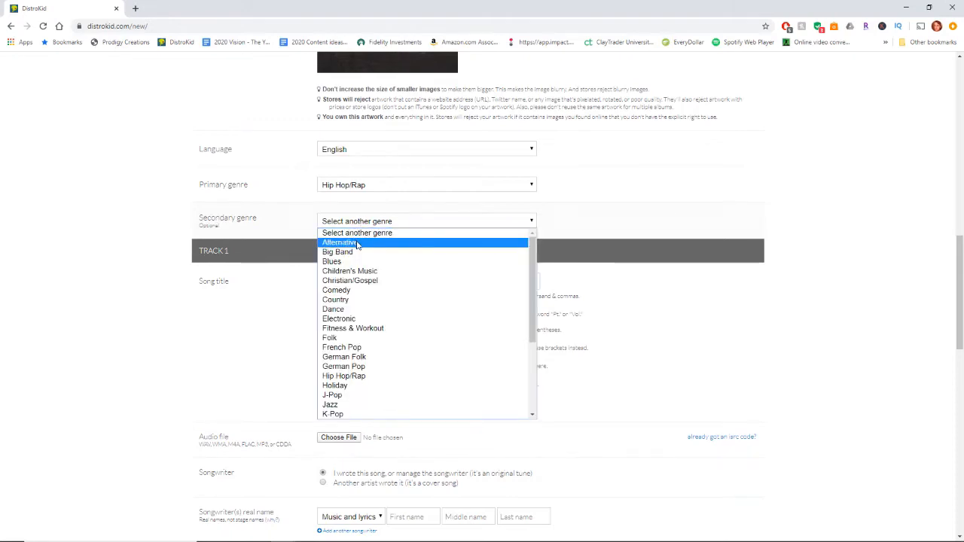
left_click(360, 242)
Read the song title guidelines, including the featured artists example, and title track 1 "Sunshine"
scroll(254, 215, "down", 1)
scroll(254, 215, "down", 1)
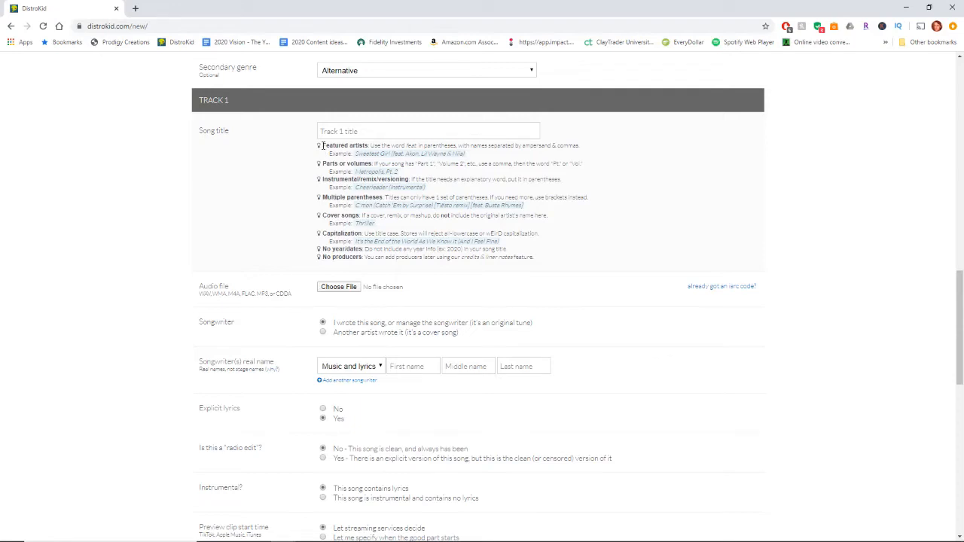
left_click_drag(355, 154, 465, 155)
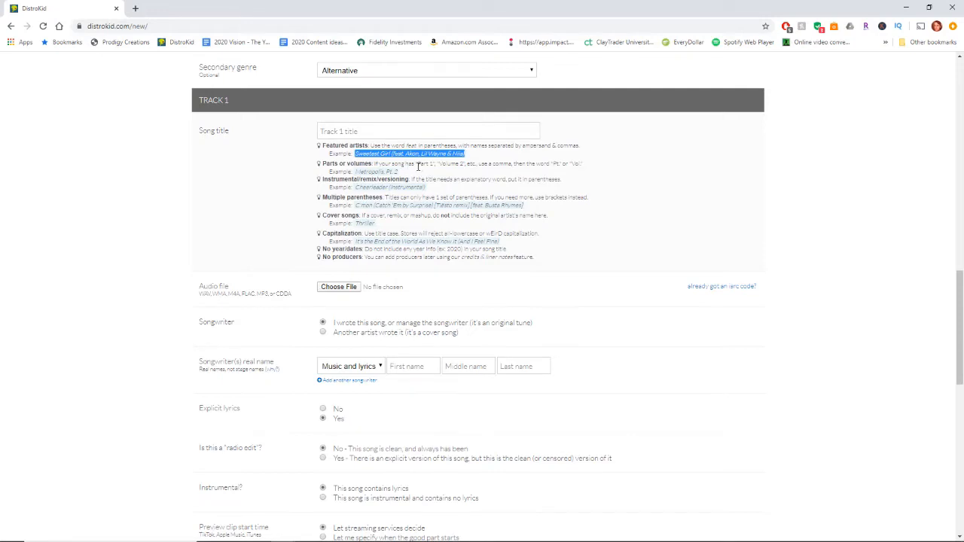
left_click(319, 153)
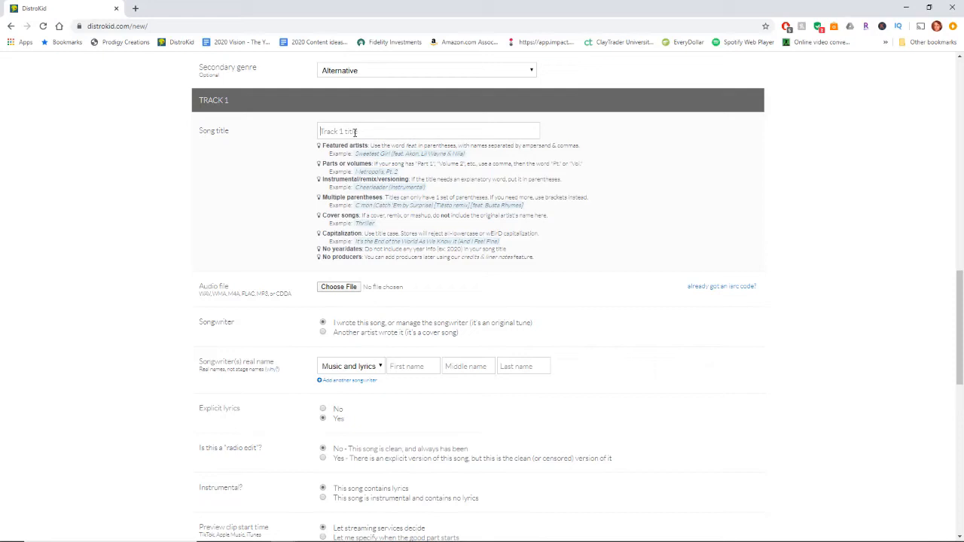
left_click(355, 132)
type("Sunshine")
Attach the "03 sunshine master" file from the such is life folder as track 1's audio file
scroll(328, 213, "down", 2)
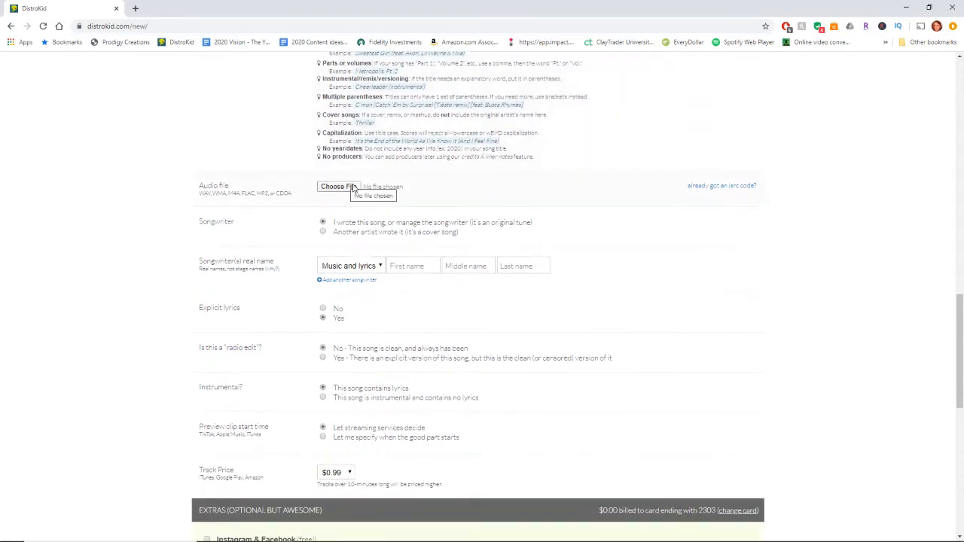
left_click(353, 188)
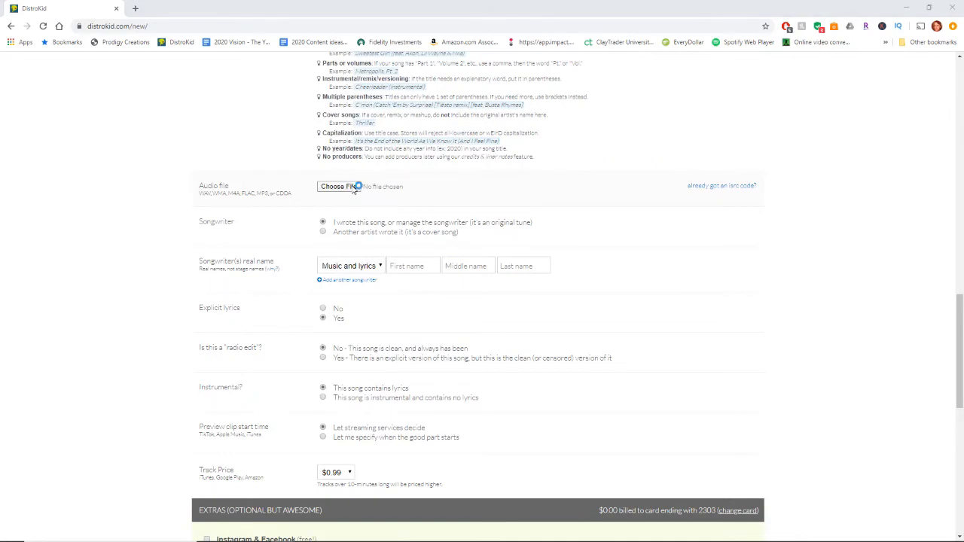
left_click(535, 164)
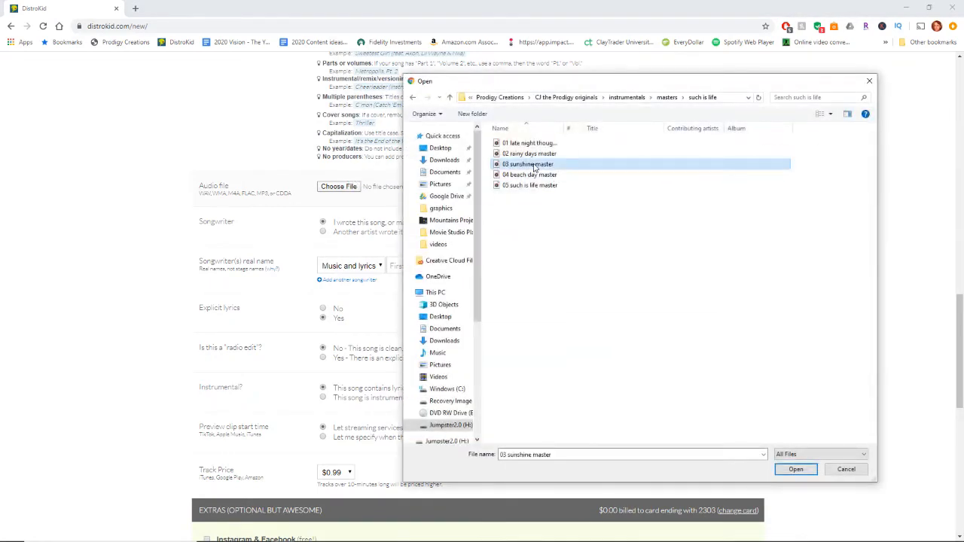
left_click(795, 470)
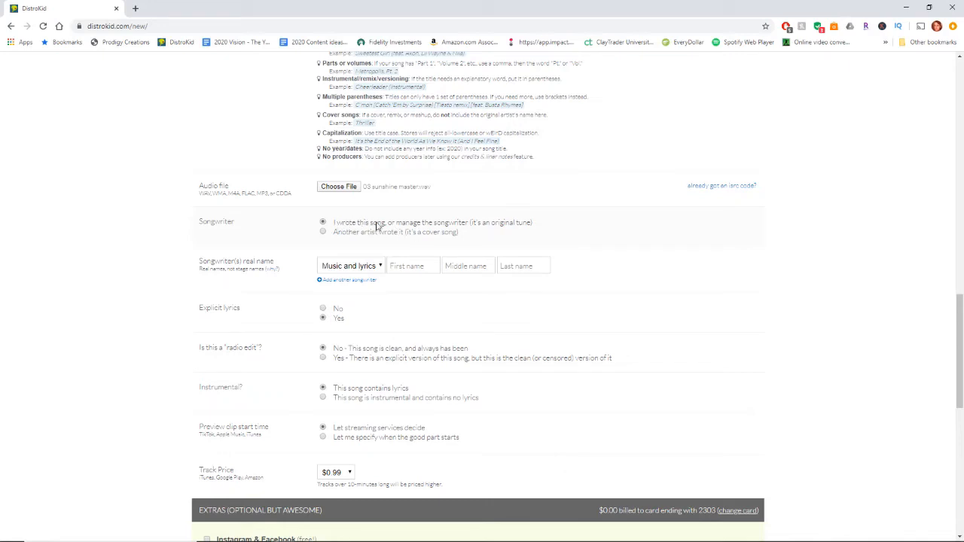
Select the cover song option to read its explanation, and return the songwriter choice to an original tune
left_click(323, 233)
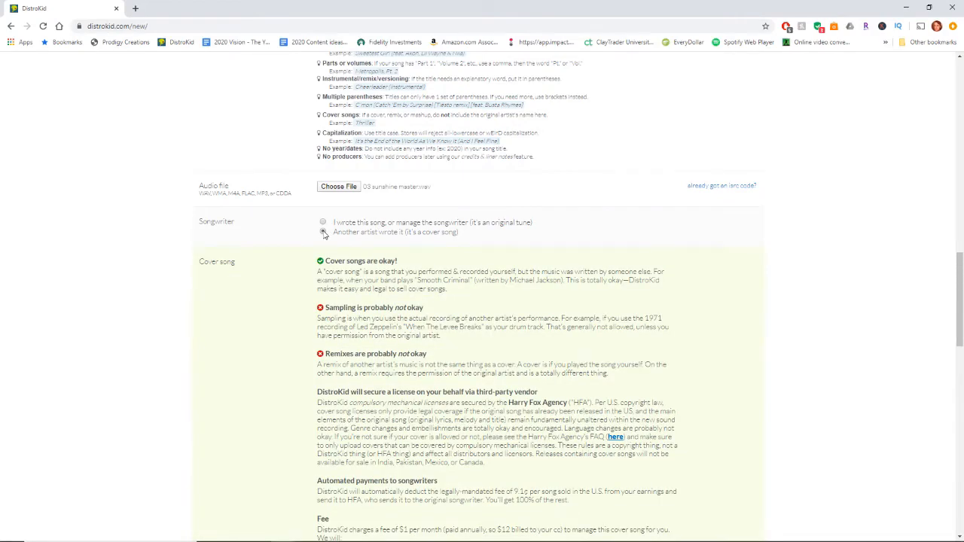
scroll(323, 233, "down", 1)
left_click_drag(317, 222, 468, 242)
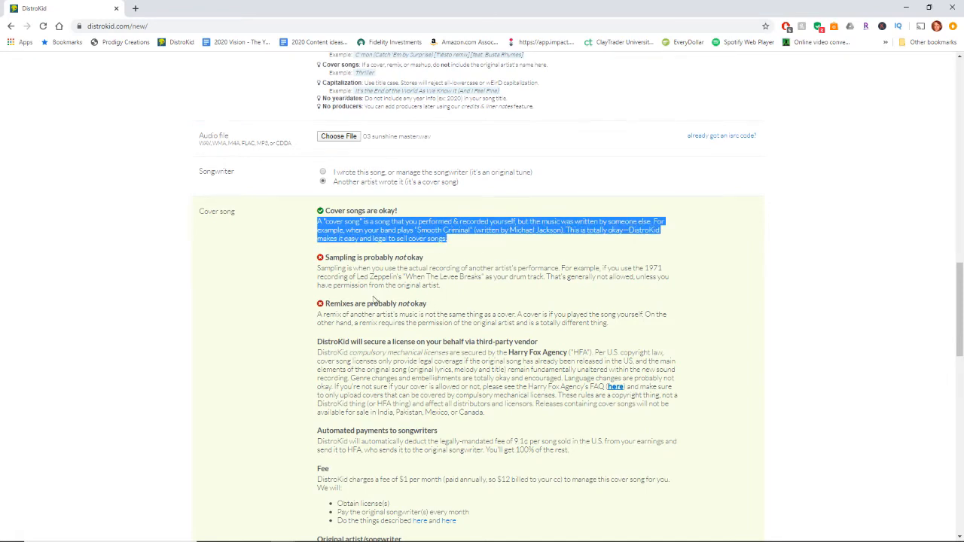
scroll(375, 298, "up", 1)
left_click(521, 304)
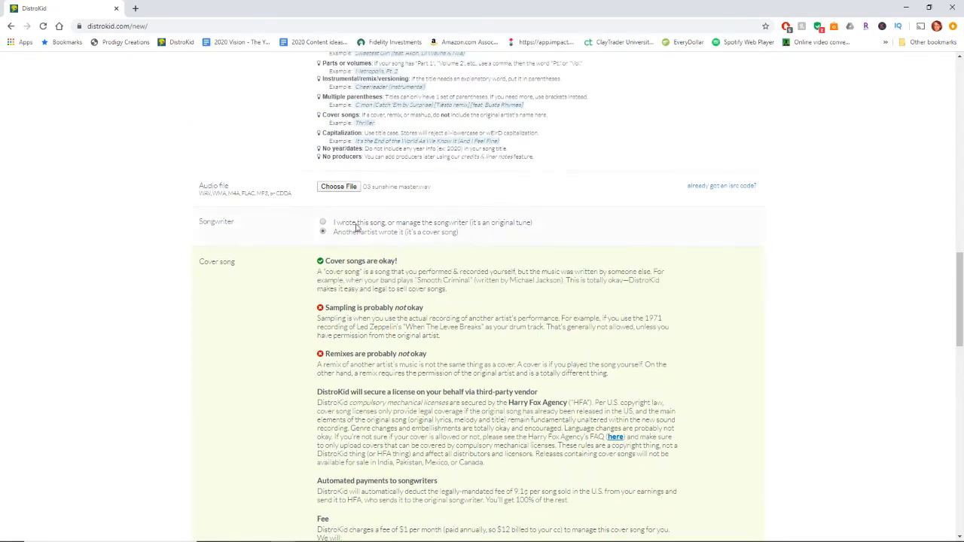
left_click(323, 222)
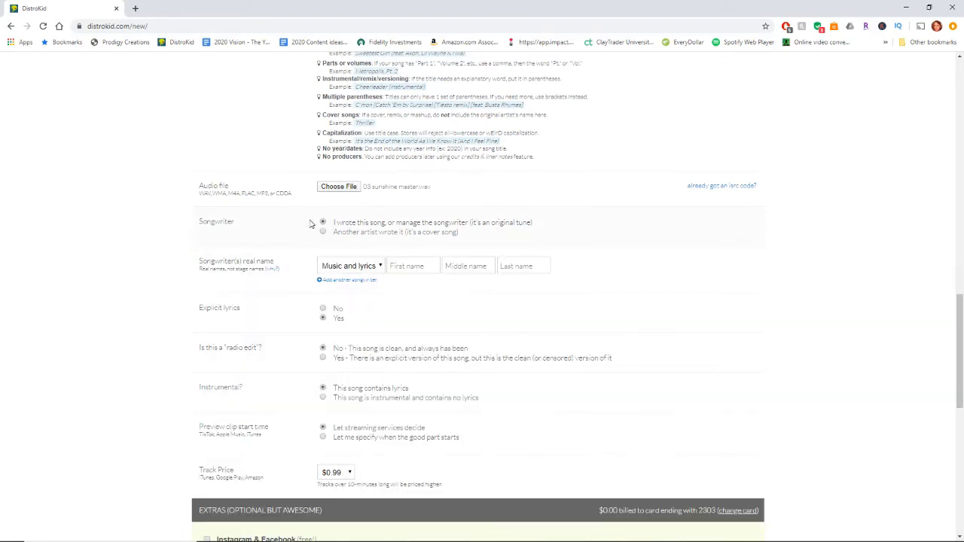
Set the songwriter's role to Music and enter the songwriter's real first and last name
scroll(270, 231, "down", 1)
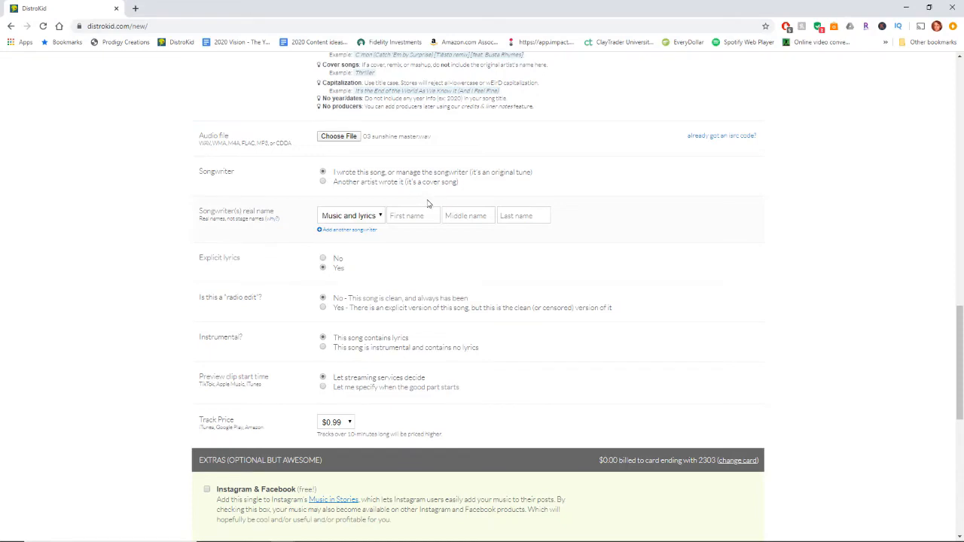
left_click(380, 217)
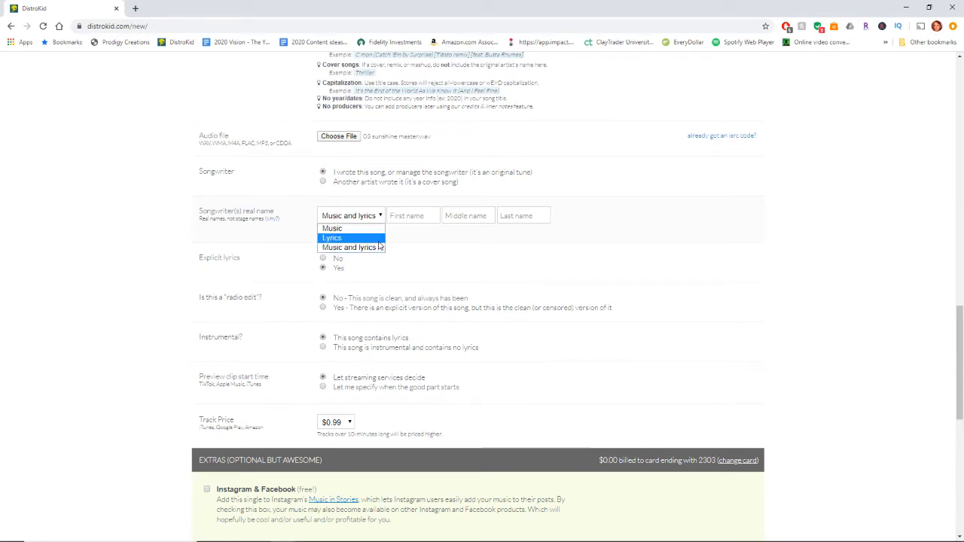
left_click(368, 232)
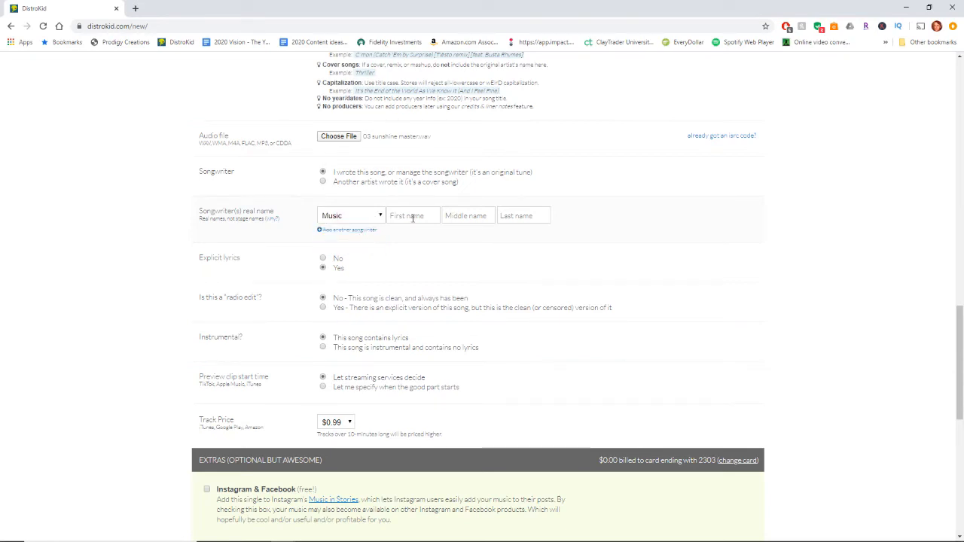
left_click(412, 217)
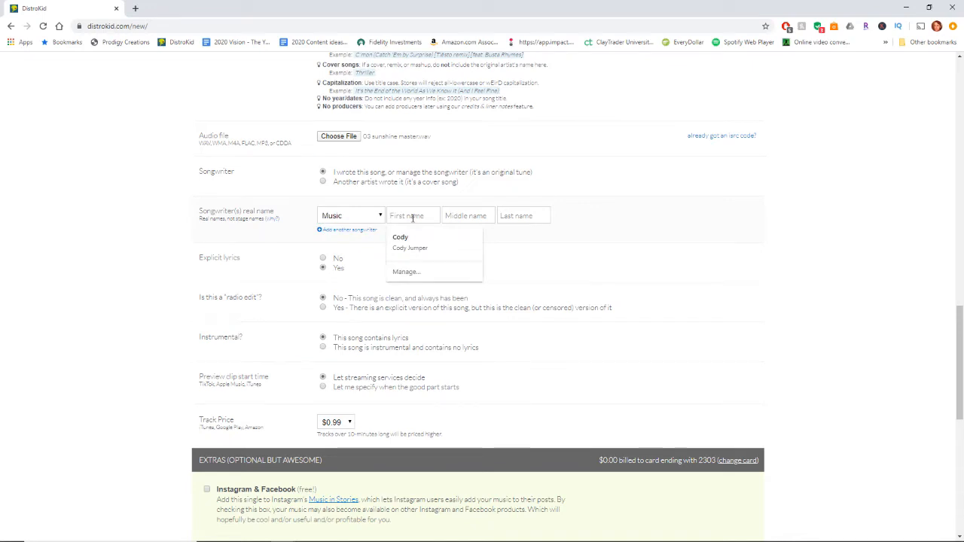
type("Cody")
key("Tab")
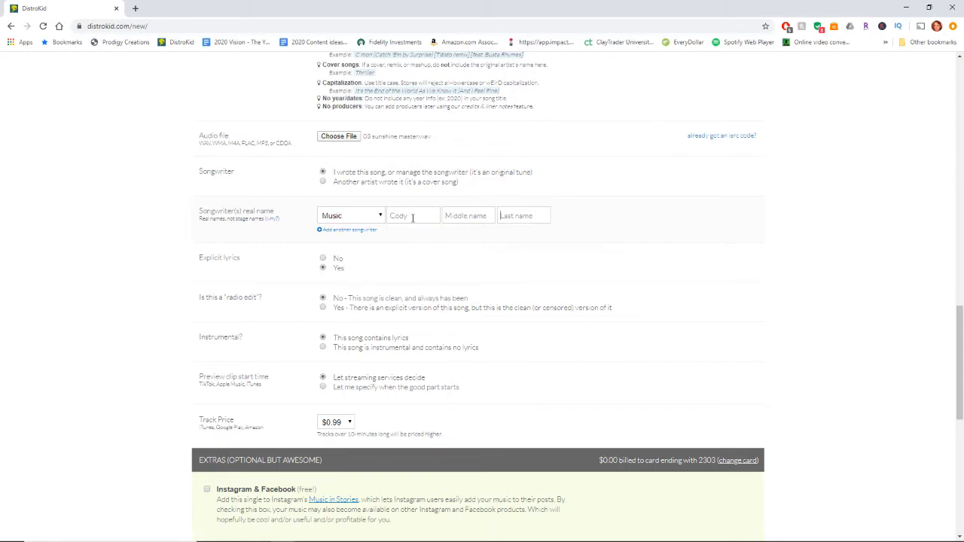
type("Jumper")
Mark the track as having no explicit lyrics and as instrumental with no lyrics
scroll(268, 183, "down", 1)
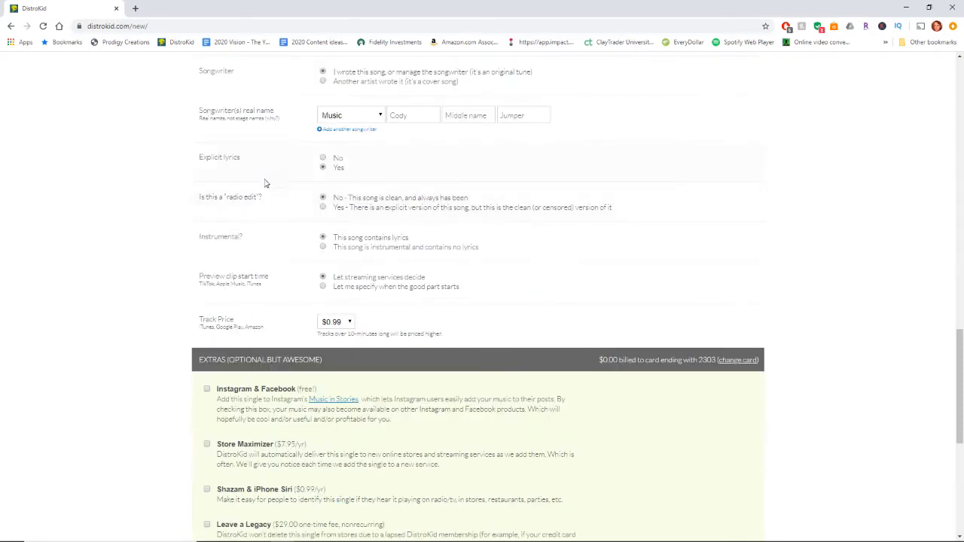
left_click(322, 158)
scroll(225, 214, "down", 1)
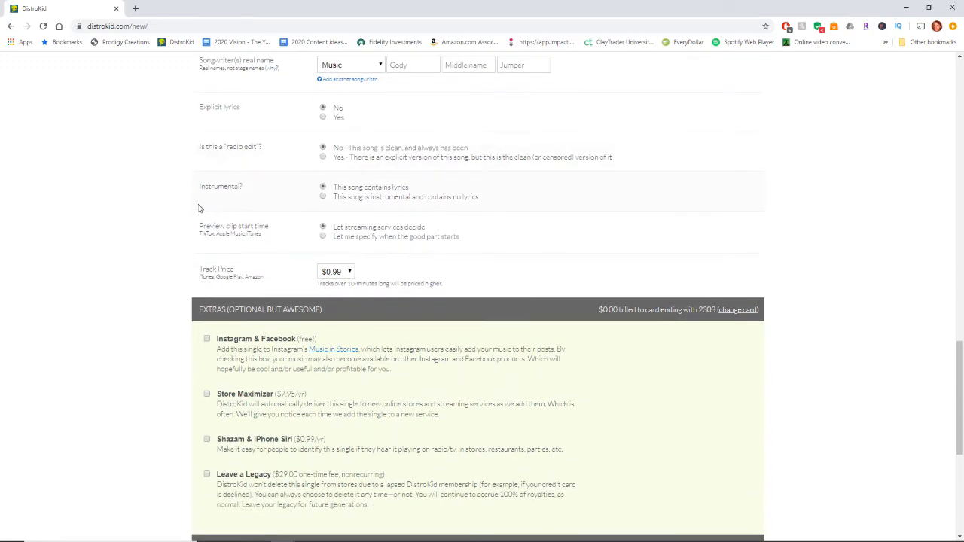
left_click(323, 198)
scroll(323, 198, "up", 1)
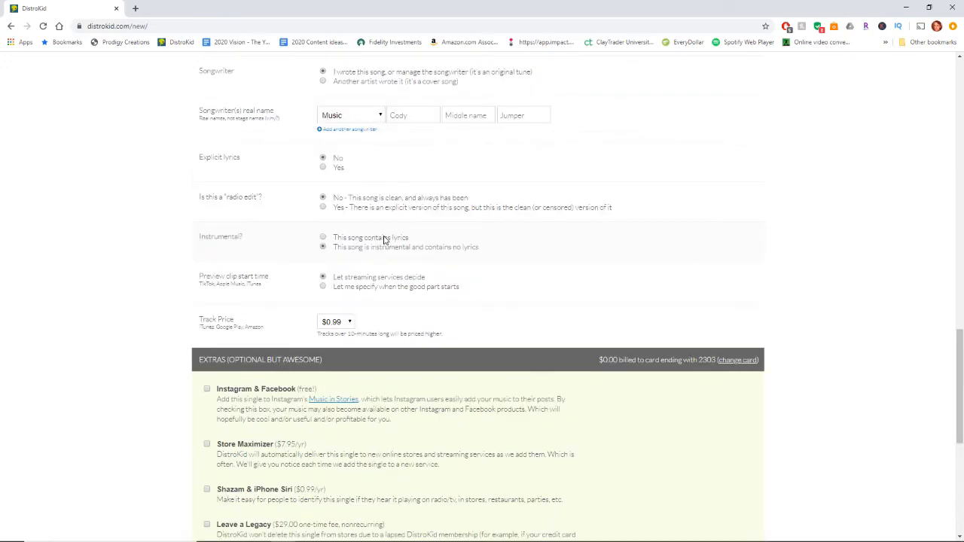
Try the option to specify the preview clip start time, and switch back to letting streaming services decide
scroll(362, 239, "down", 1)
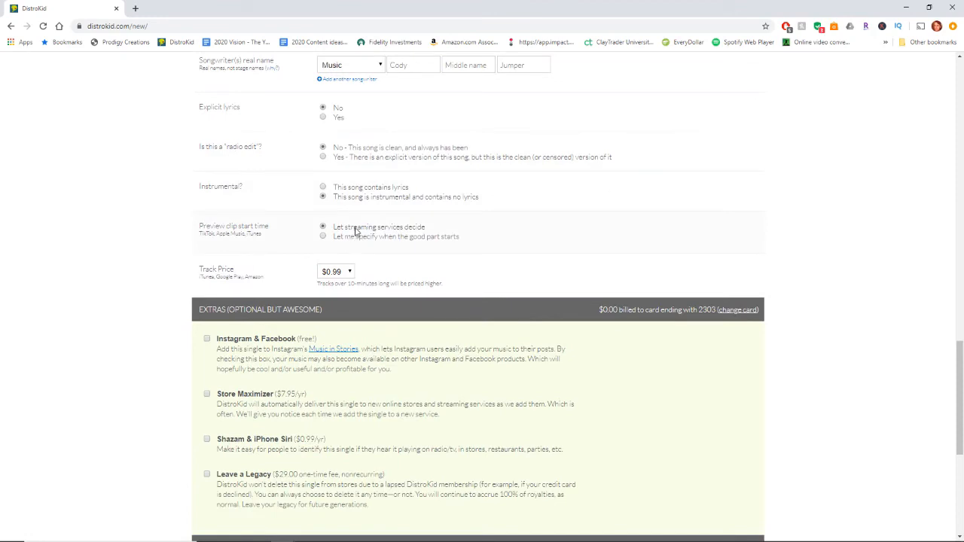
left_click(322, 237)
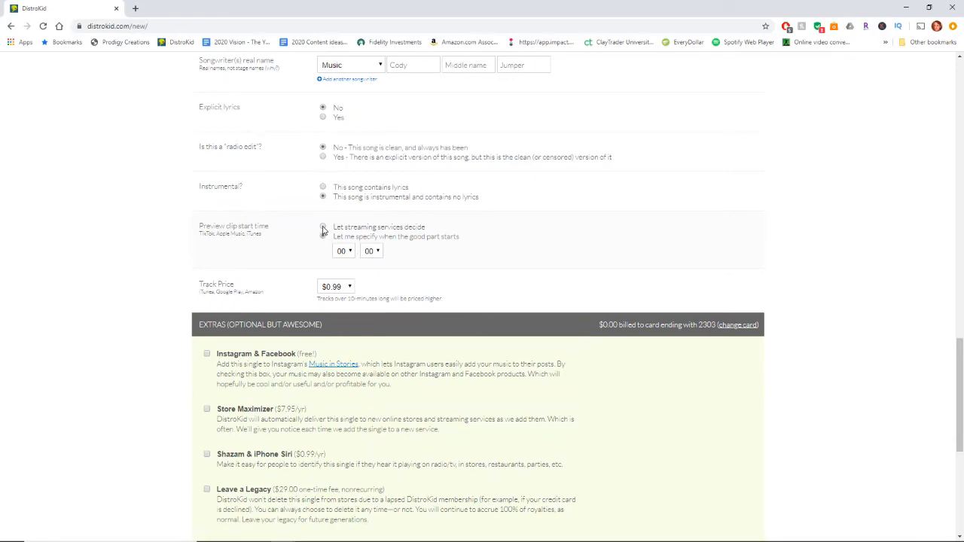
left_click(323, 227)
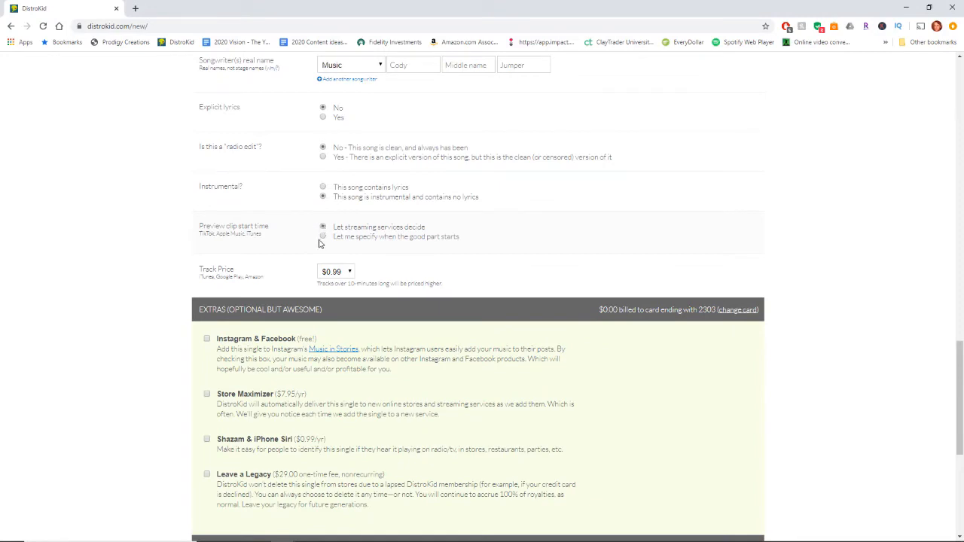
Try a track price of $1.29, and return the price to $0.99
left_click(349, 274)
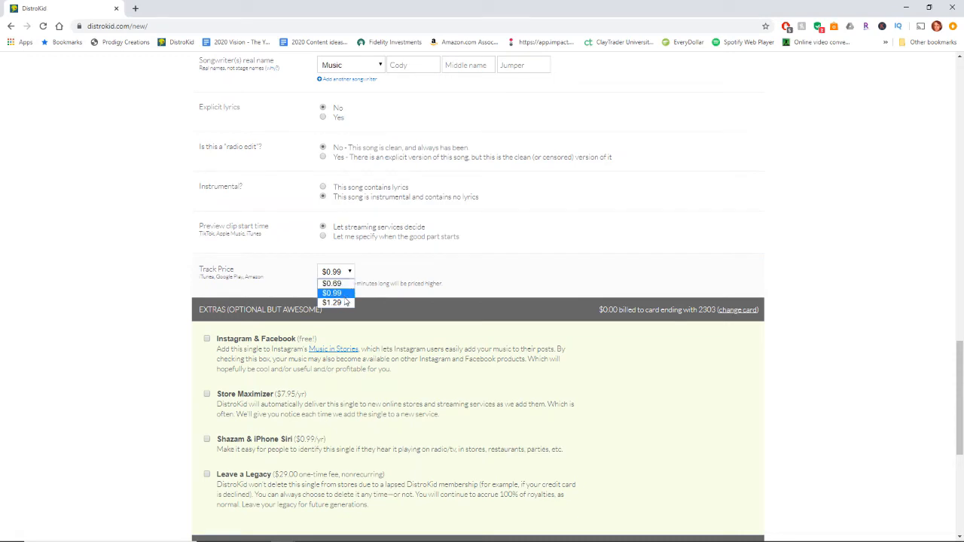
left_click(348, 303)
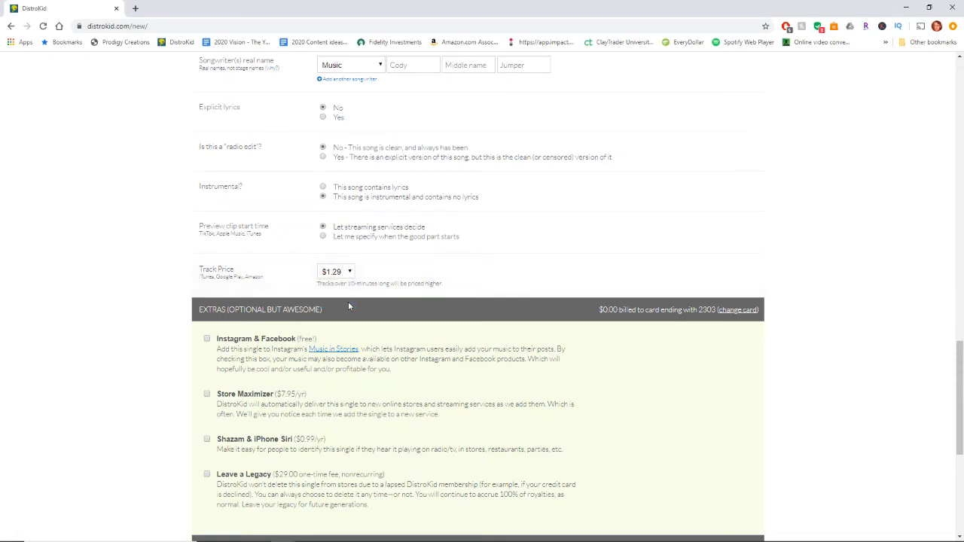
left_click(349, 272)
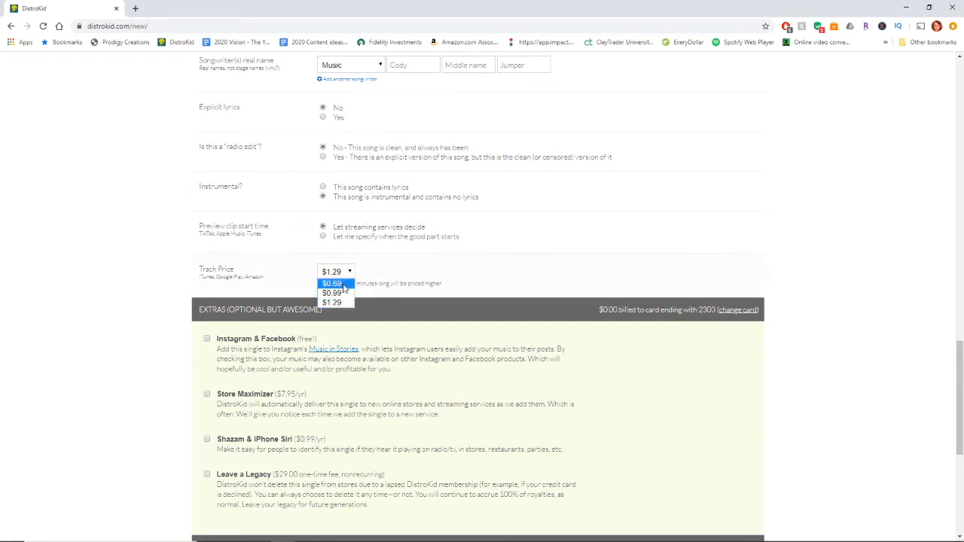
left_click(345, 295)
Read the description of the free Instagram & Facebook extra and enable it for the single
scroll(203, 241, "down", 2)
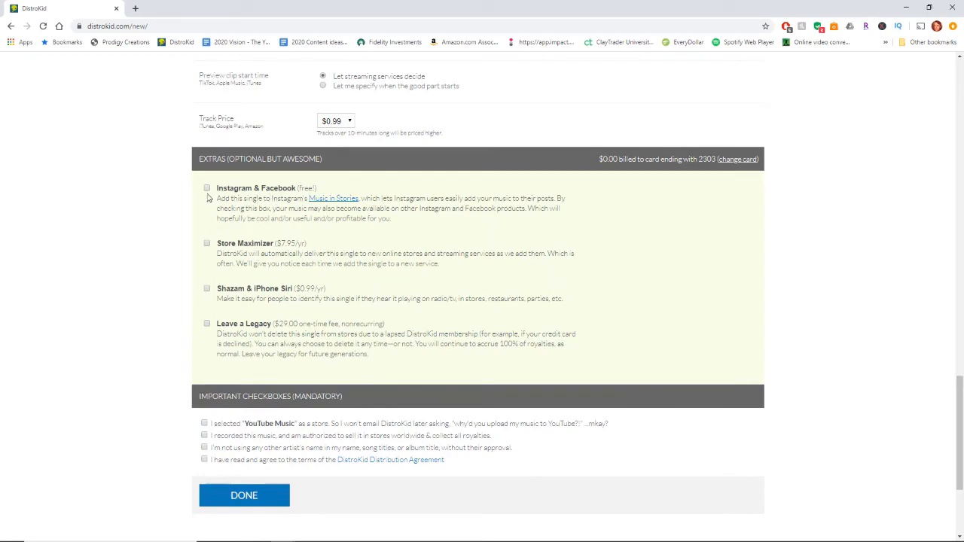
left_click(208, 188)
left_click_drag(217, 200, 528, 219)
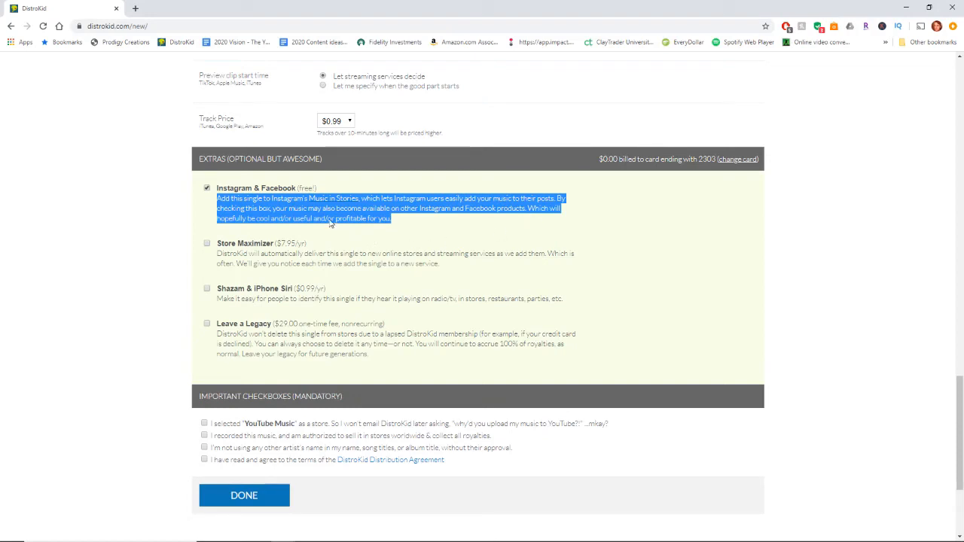
left_click(208, 189)
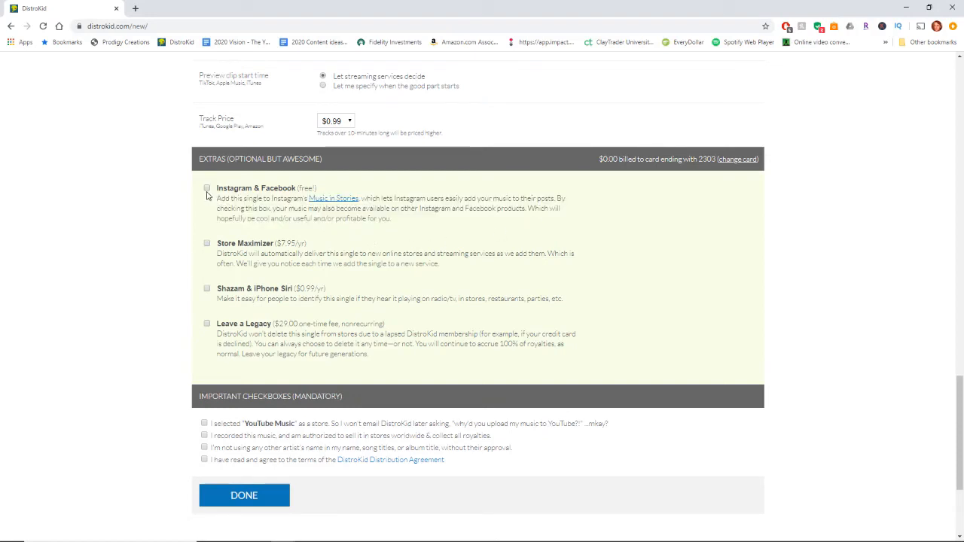
left_click(207, 189)
Read the Store Maximizer and Shazam & iPhone Siri descriptions and enable both extras for the single
scroll(178, 216, "down", 1)
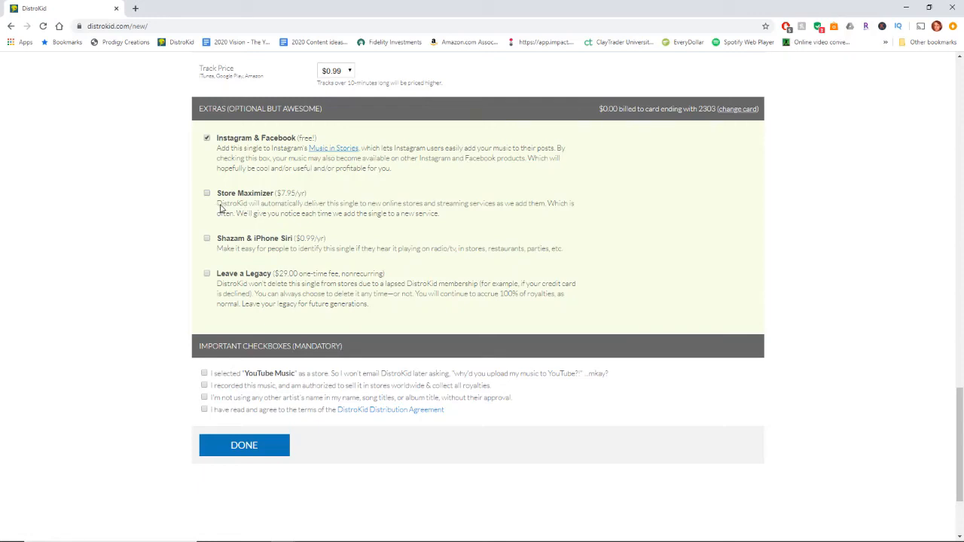
left_click_drag(220, 206, 538, 214)
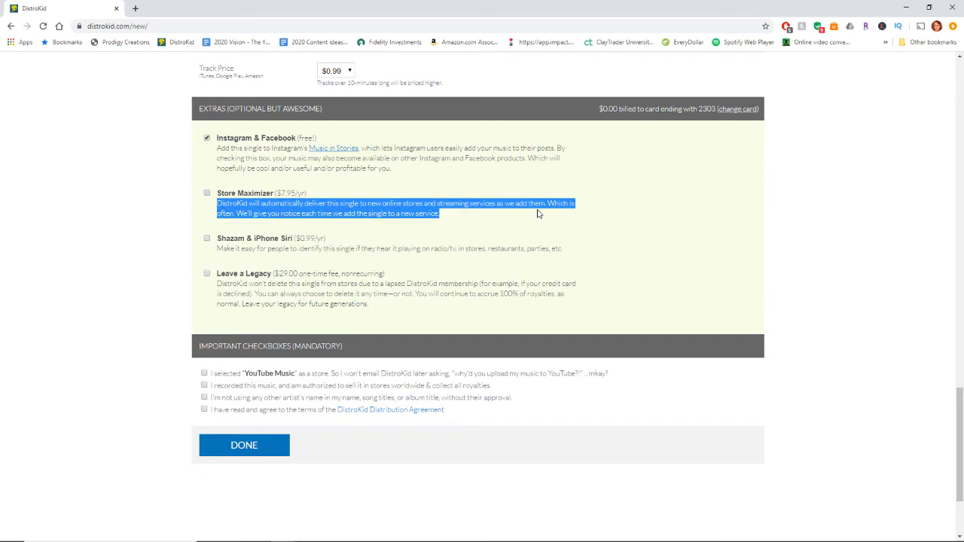
left_click(448, 217)
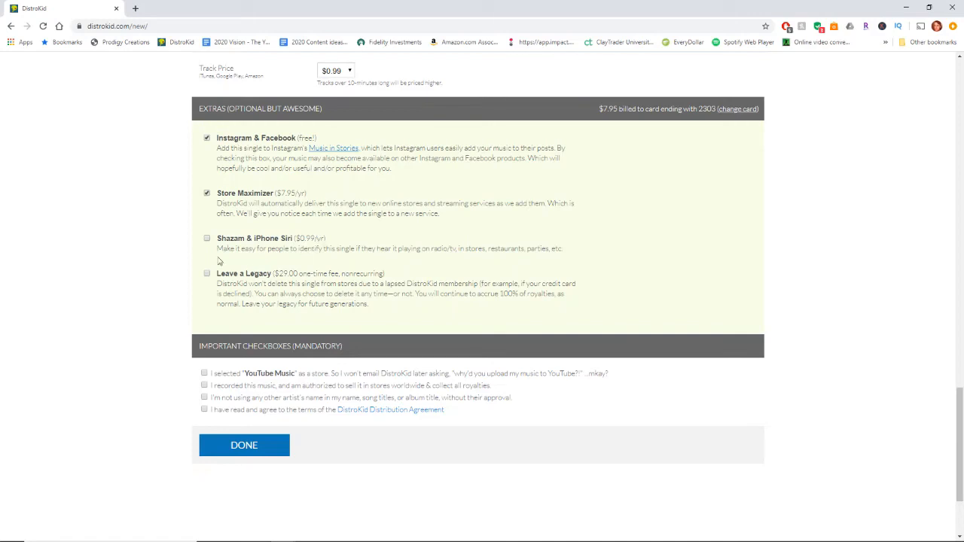
left_click_drag(219, 250, 552, 252)
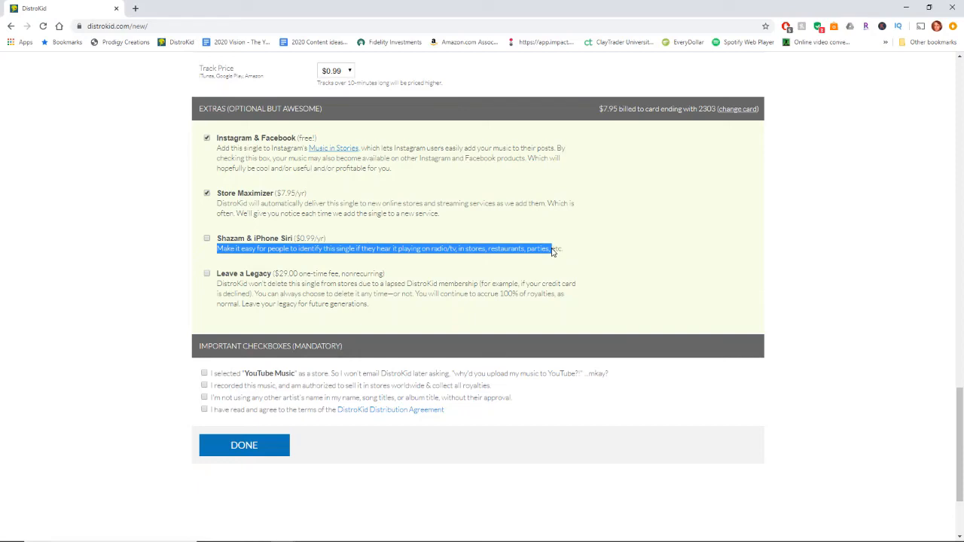
left_click(545, 253)
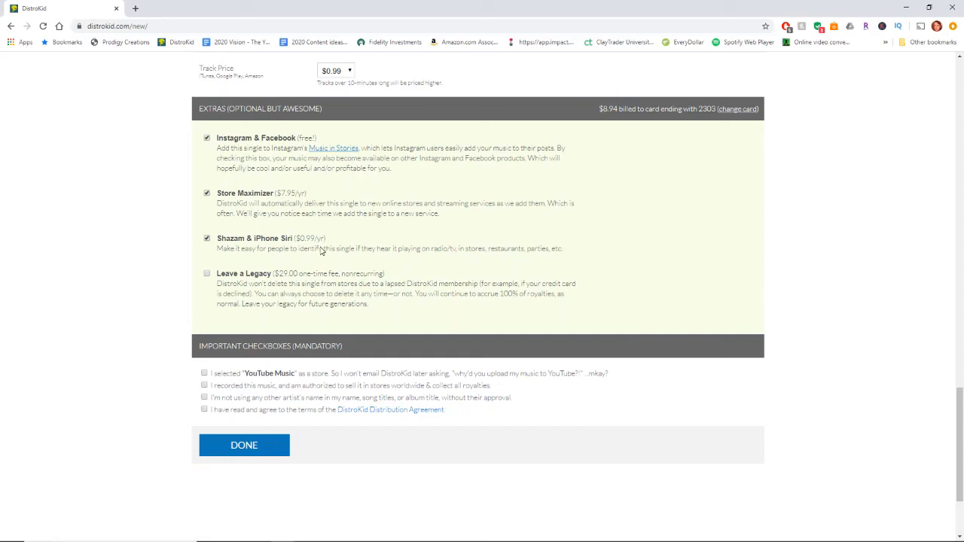
Read the fee and description of the Leave a Legacy extra and enable it for the single
scroll(334, 260, "down", 1)
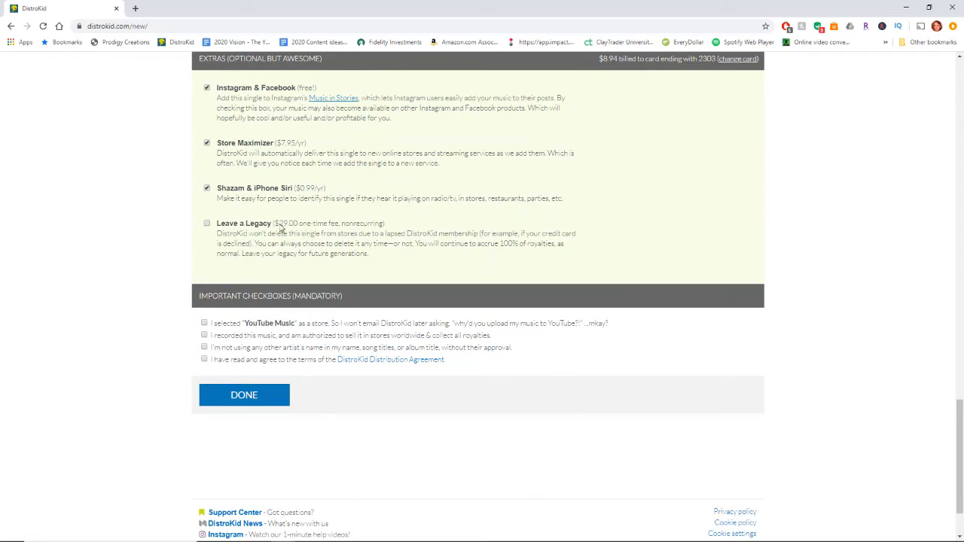
left_click_drag(276, 225, 384, 228)
left_click_drag(217, 235, 553, 257)
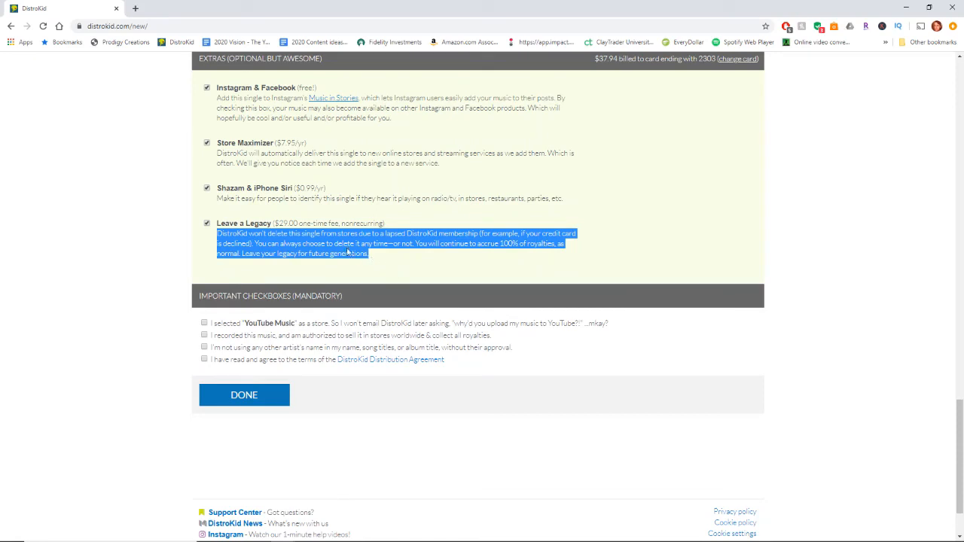
left_click(292, 232)
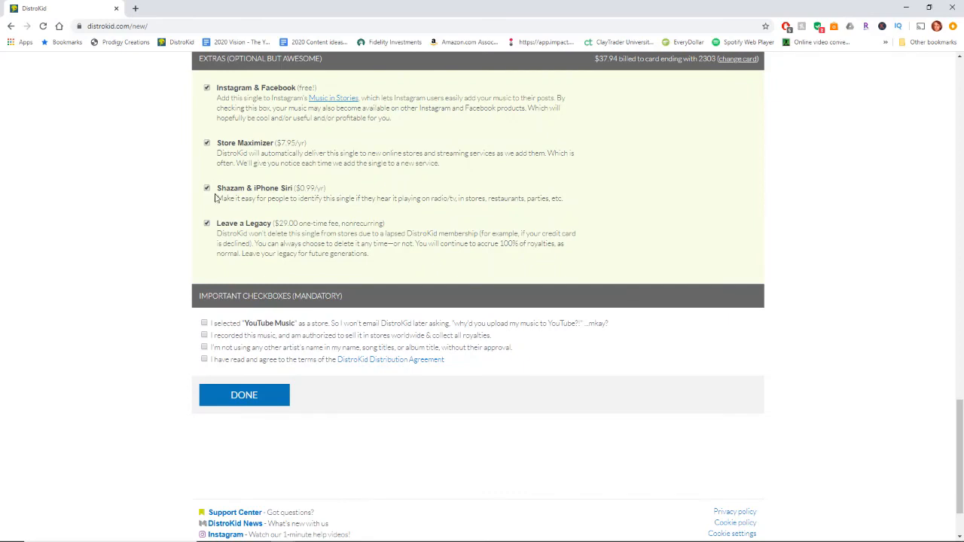
Confirm all four mandatory statements: YouTube Music selected, own authorized recording, no other artist's name used, and DistroKid Distribution Agreement accepted
scroll(341, 216, "down", 1)
scroll(342, 216, "down", 1)
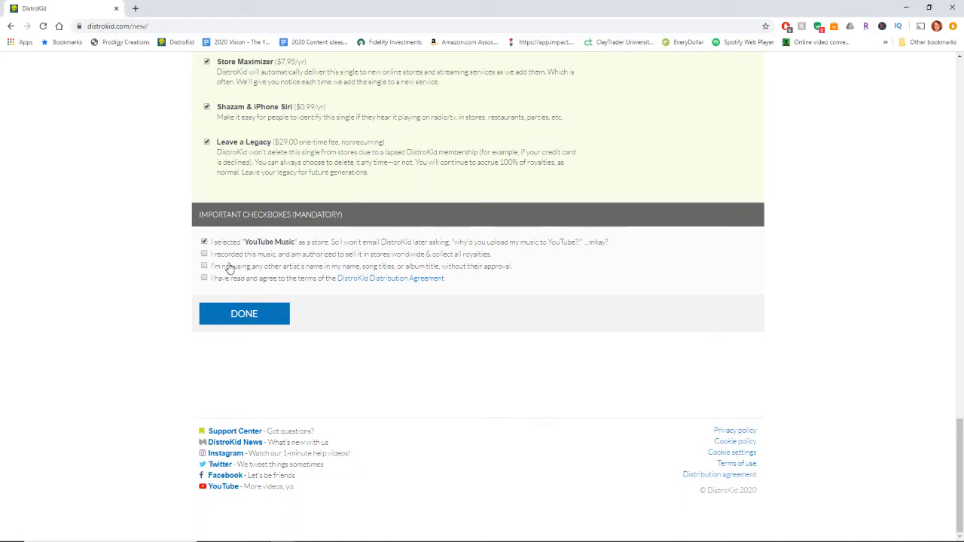
left_click(205, 256)
left_click(207, 278)
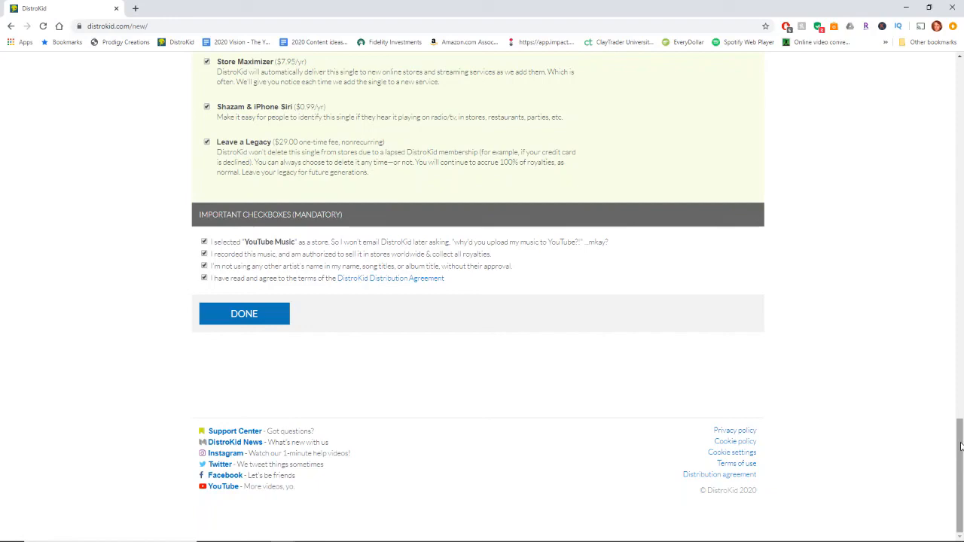
left_click_drag(961, 446, 818, 196)
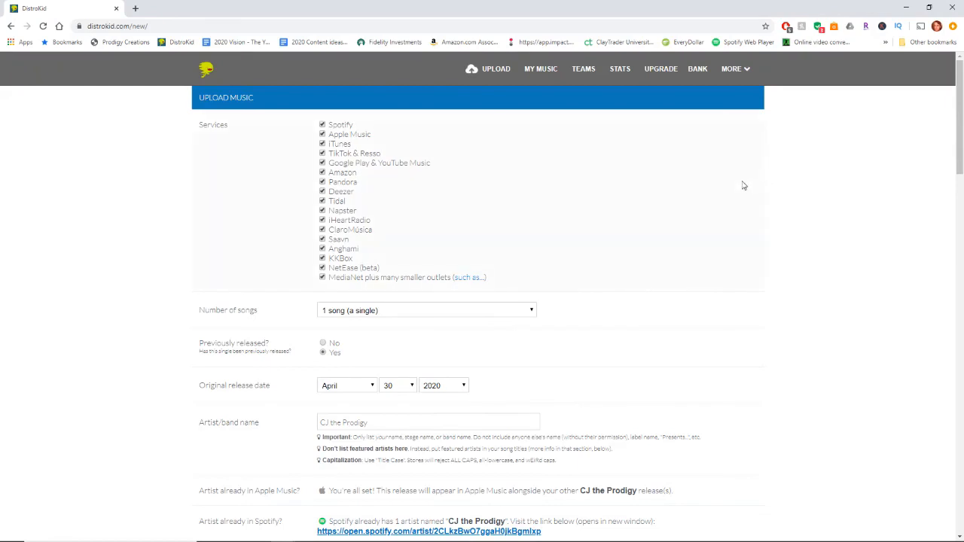